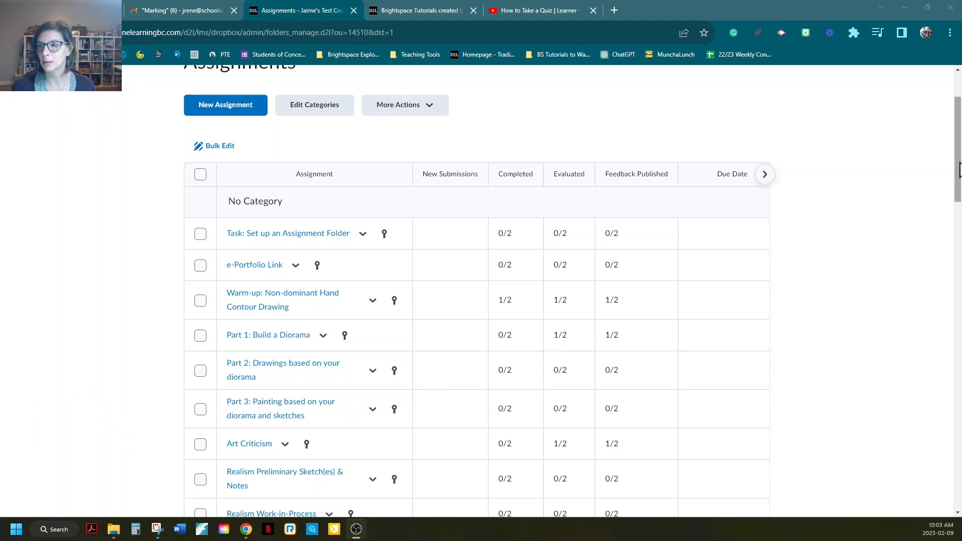
Step: Open the course's Assignments list
scroll(959, 169, "up", 2)
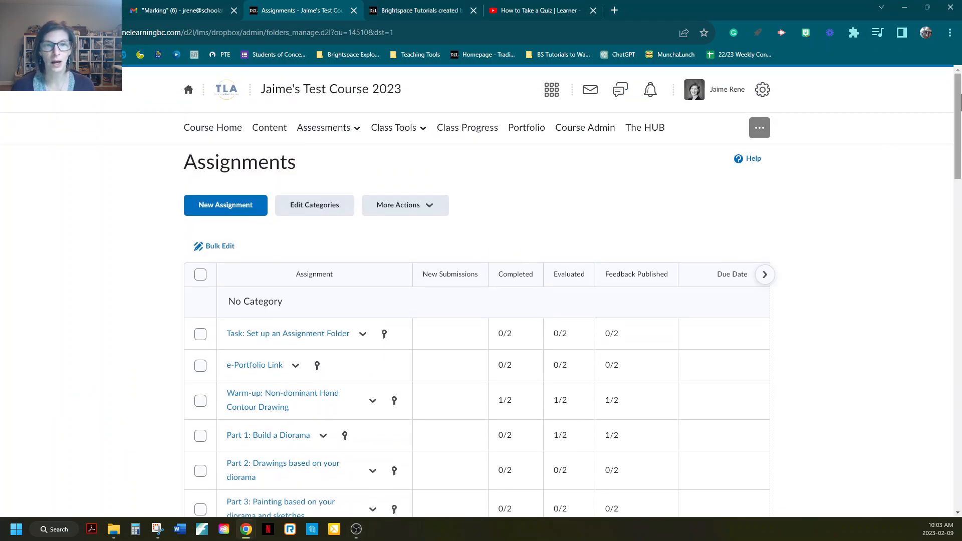
left_click(361, 138)
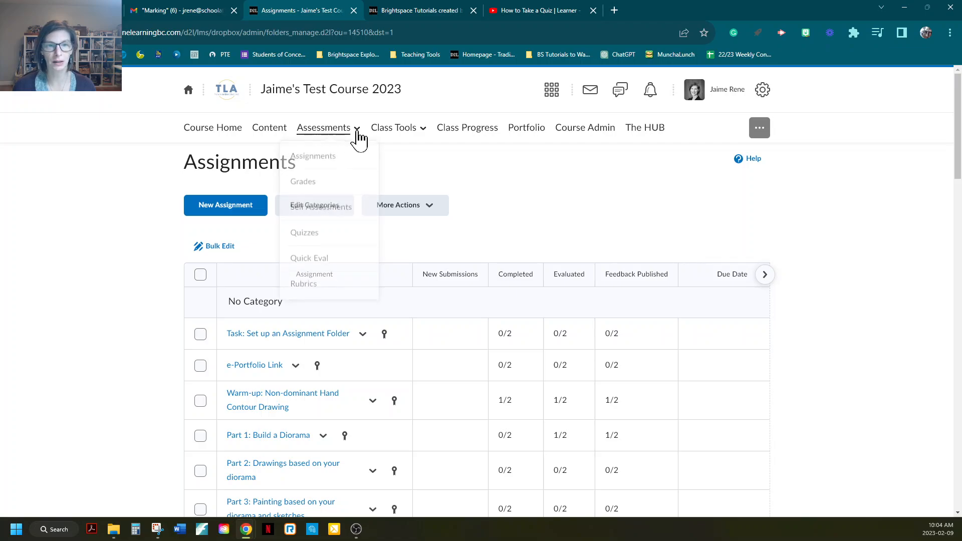
left_click(331, 161)
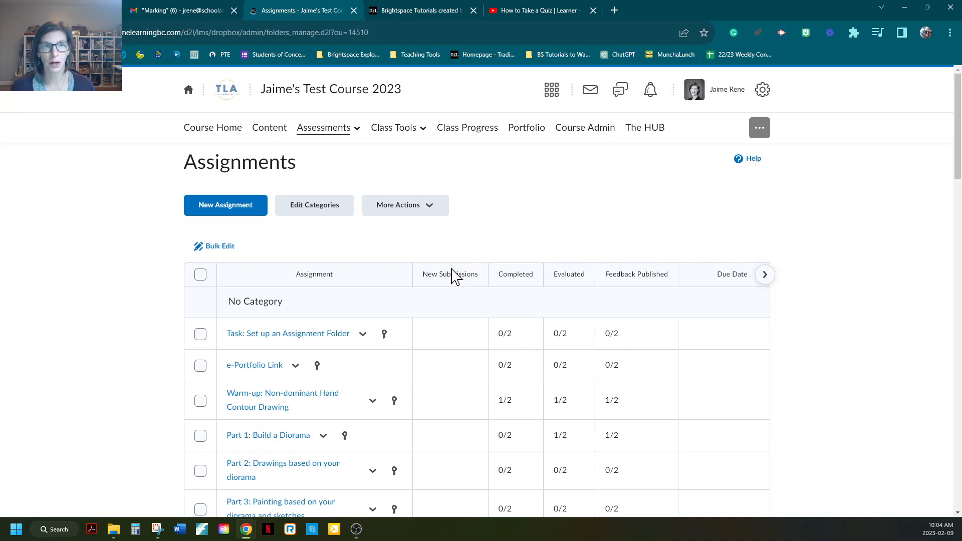
Step: Open the Art Criticism assignment for editing and enlarge its instructions box
scroll(450, 290, "down", 2)
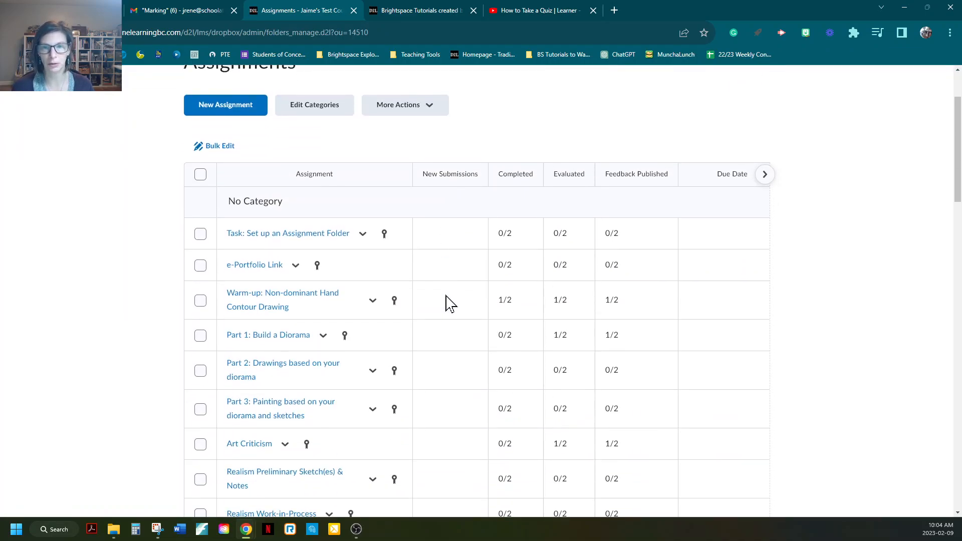
scroll(453, 315, "down", 2)
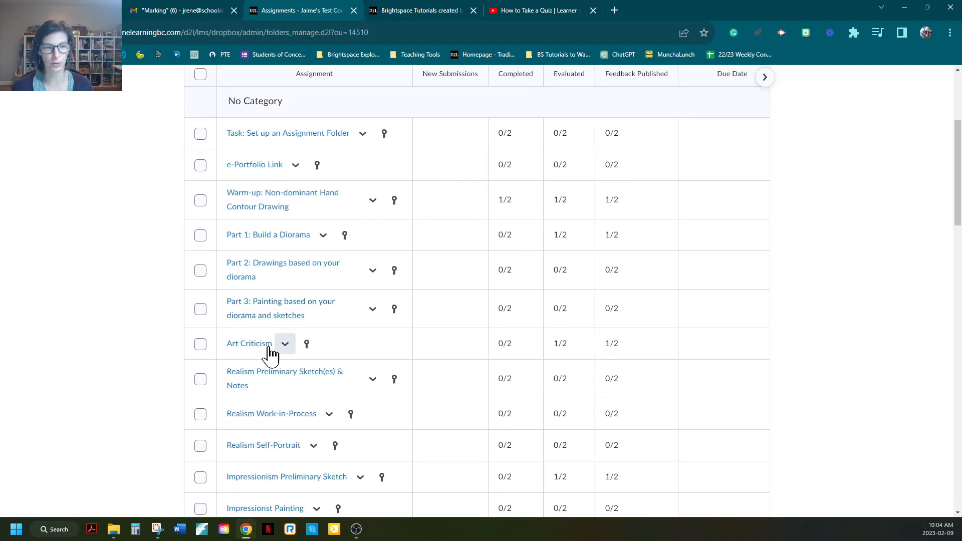
left_click(285, 345)
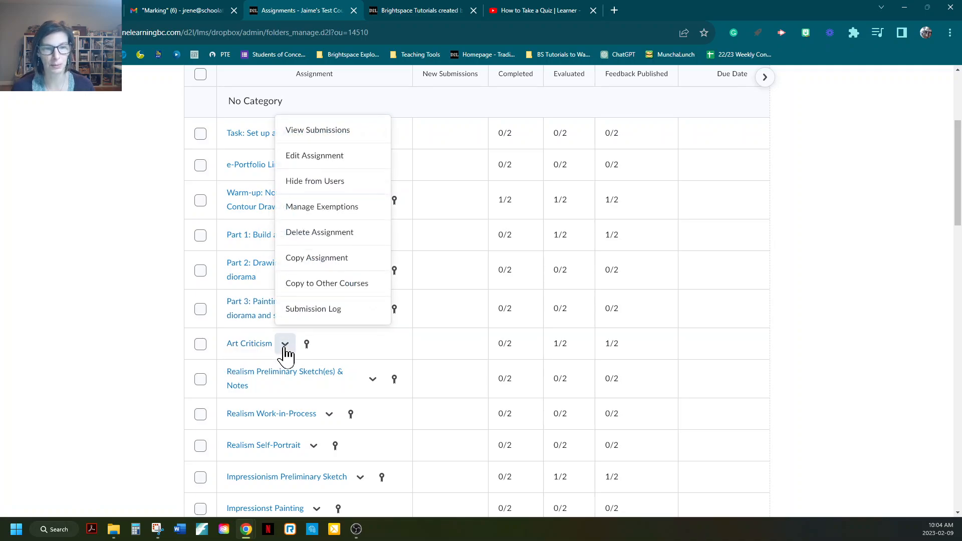
left_click(351, 159)
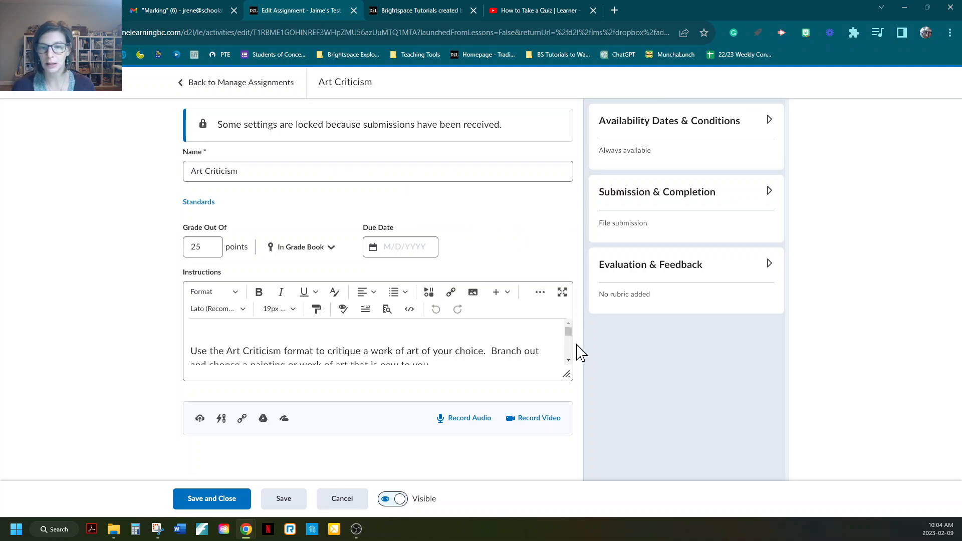
left_click_drag(566, 375, 578, 447)
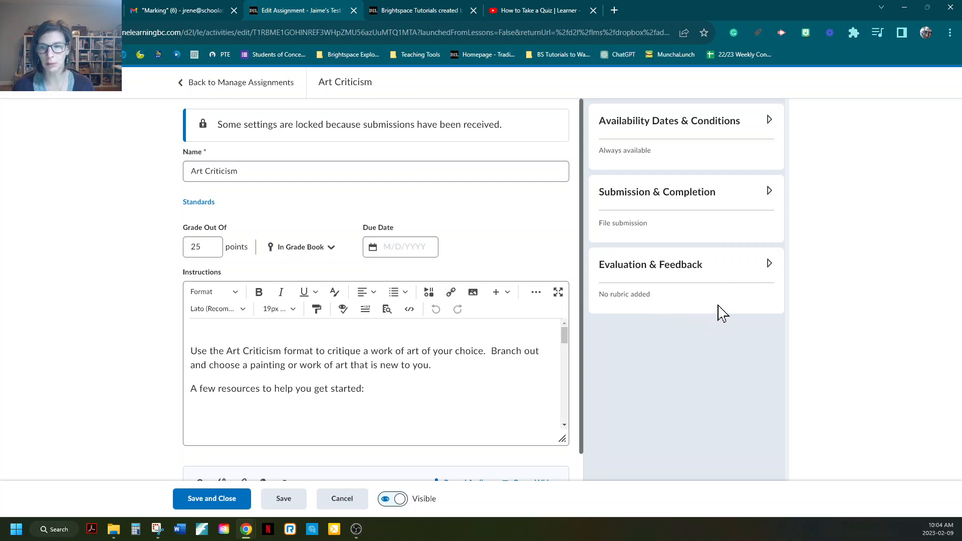
Step: Attach the existing rubrics "Complete/Incomplete - Please resubmit" and "Hill Times Newspaper Article" to the Art Criticism assignment
left_click(769, 264)
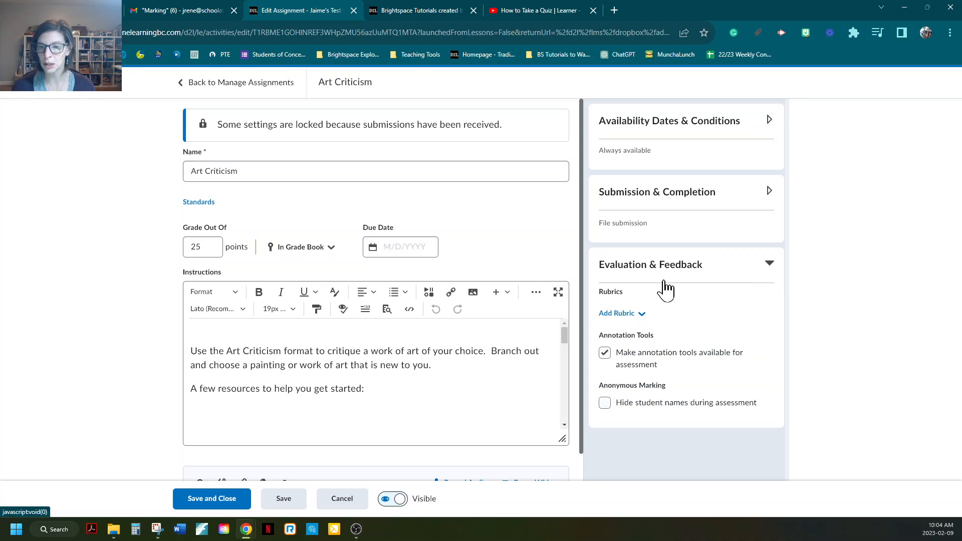
left_click(644, 318)
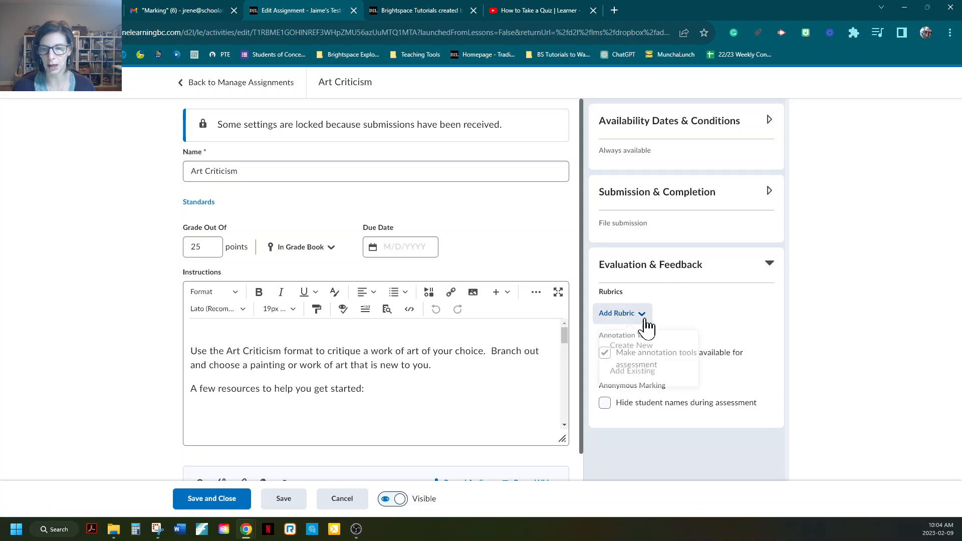
left_click(635, 375)
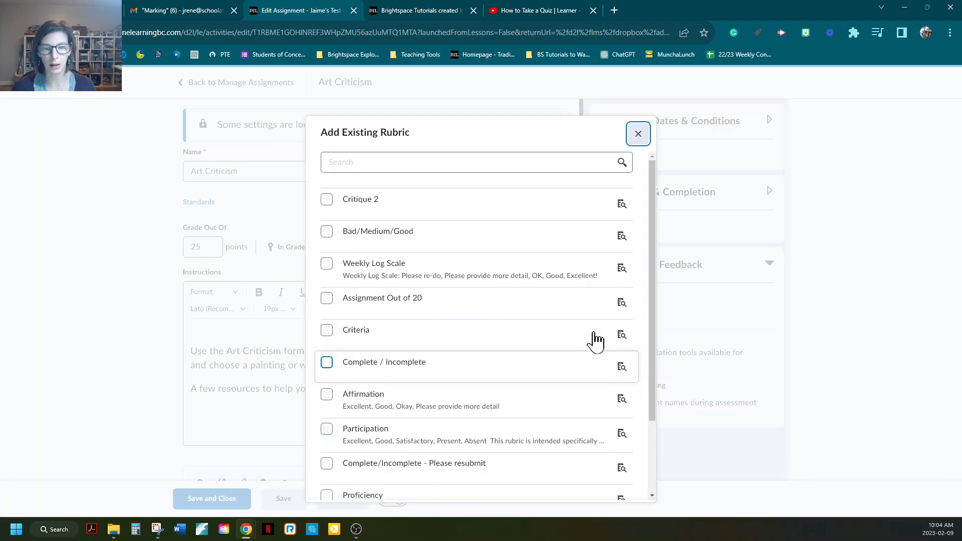
left_click_drag(650, 182, 655, 250)
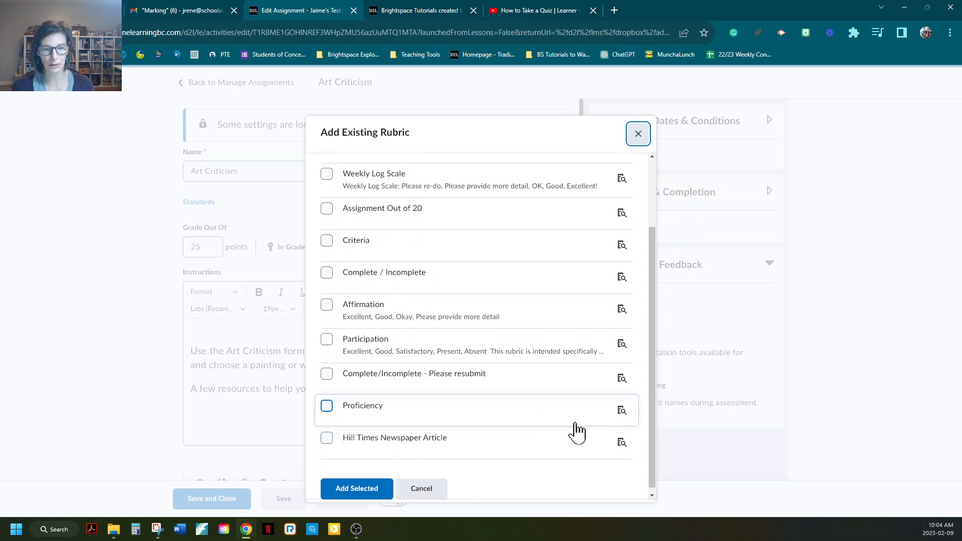
left_click(330, 441)
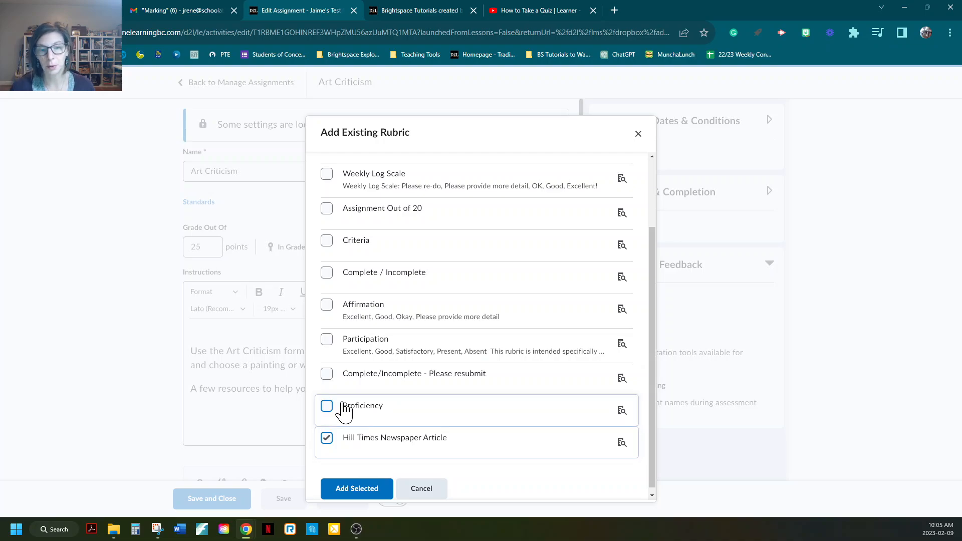
left_click(327, 376)
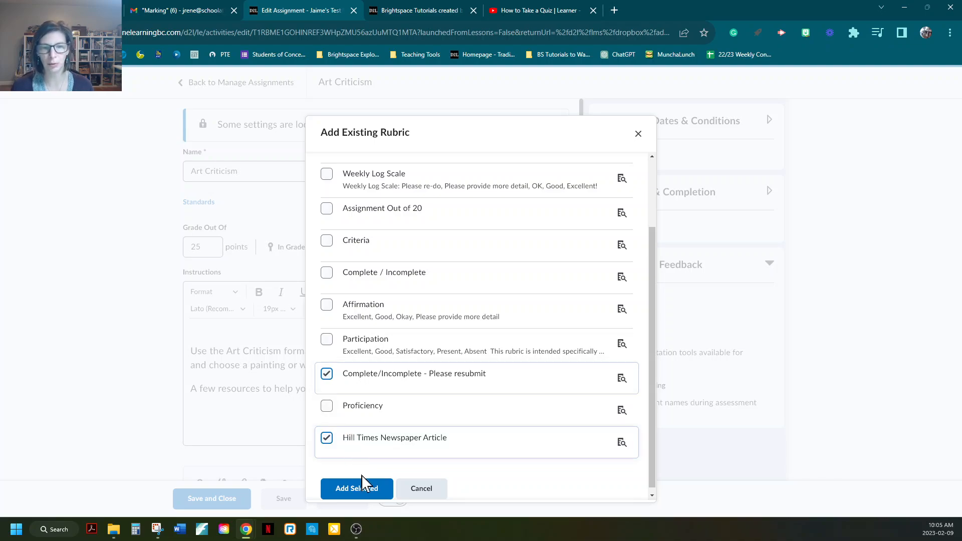
left_click(363, 488)
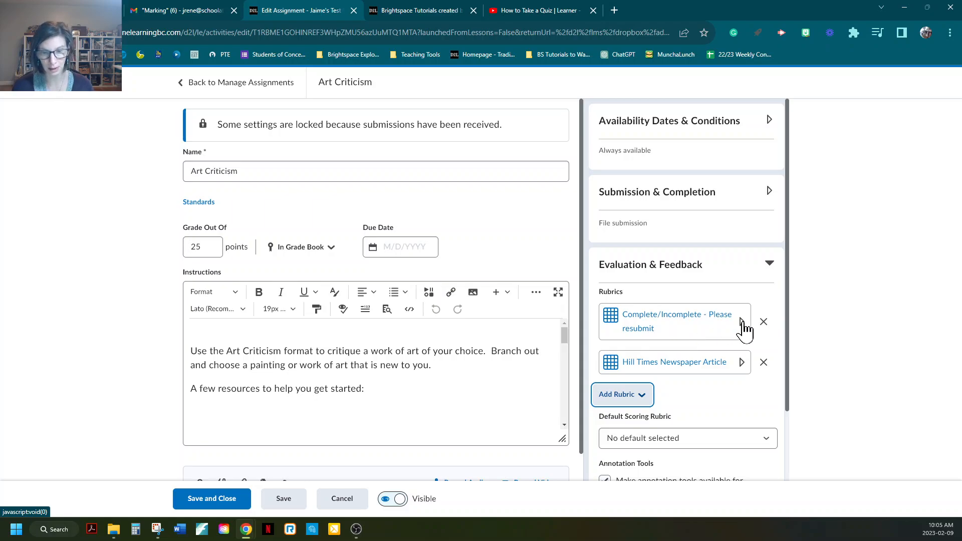
Step: Review the assignment's instructions and evaluation settings, and save and close the Art Criticism assignment
scroll(373, 380, "down", 1)
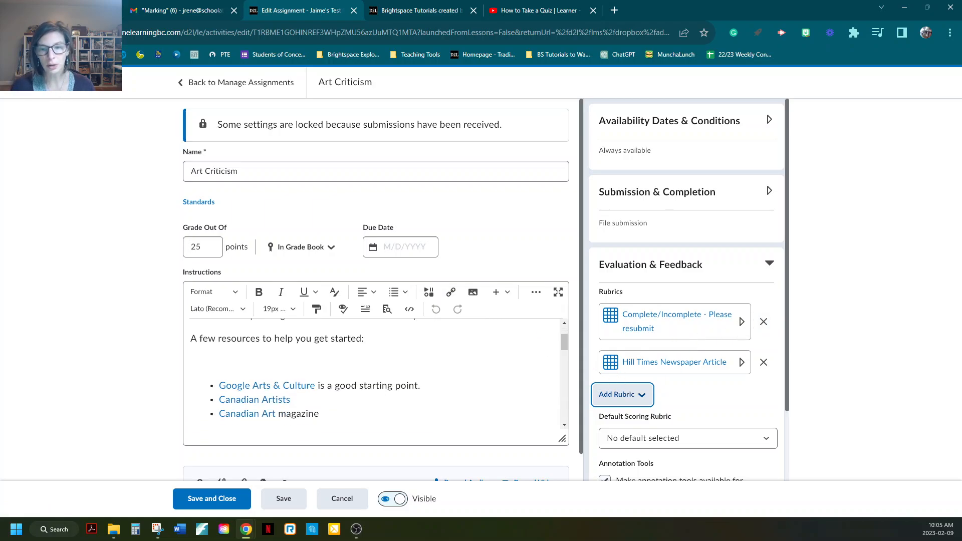
scroll(373, 380, "down", 1)
scroll(719, 401, "down", 2)
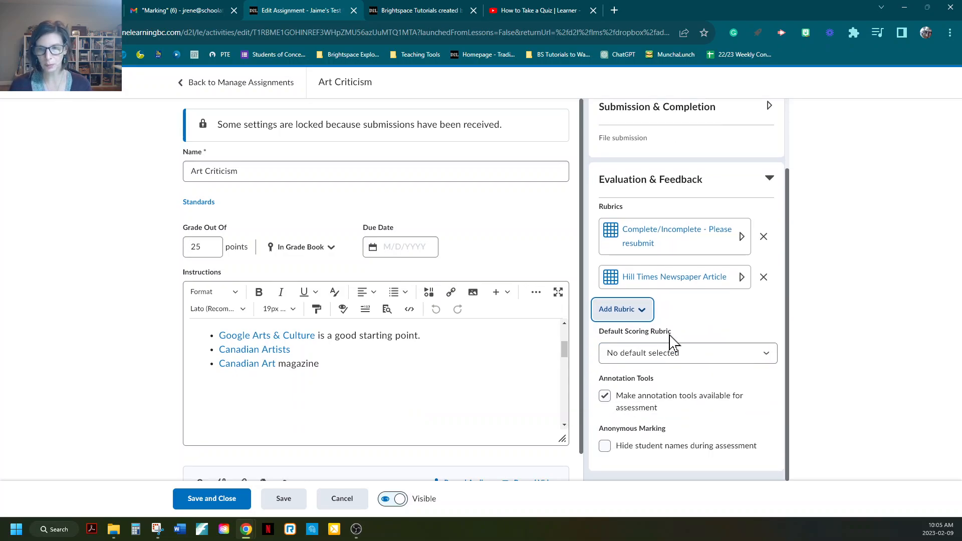
scroll(373, 381, "down", 1)
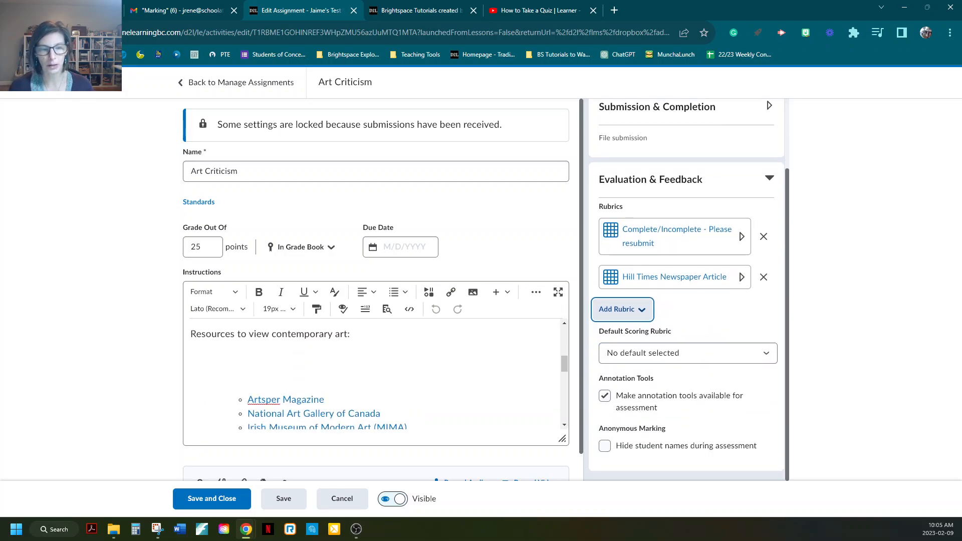
scroll(373, 381, "down", 3)
scroll(373, 381, "up", 1)
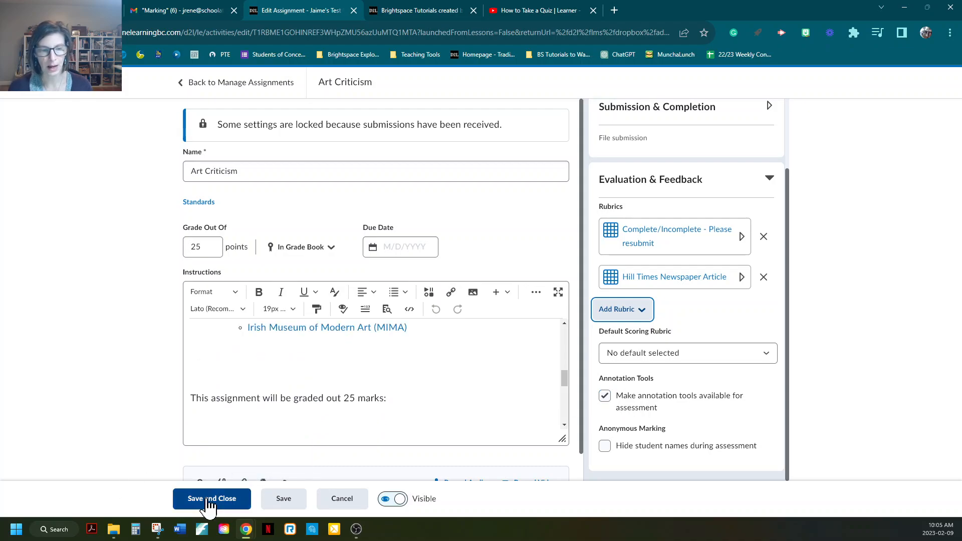
left_click(210, 502)
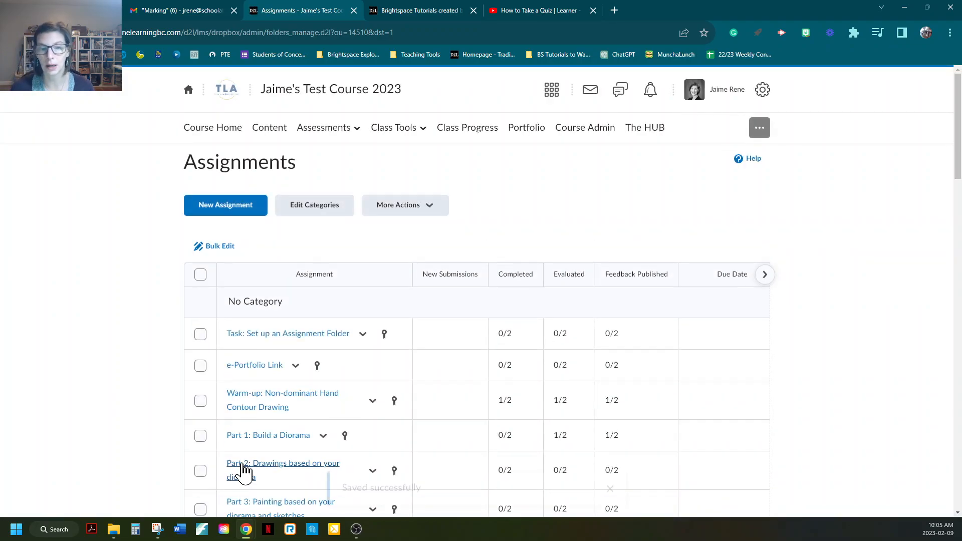
Step: Switch to viewing the course as a student and open the Art Criticism assignment from the Assignments list
left_click(728, 96)
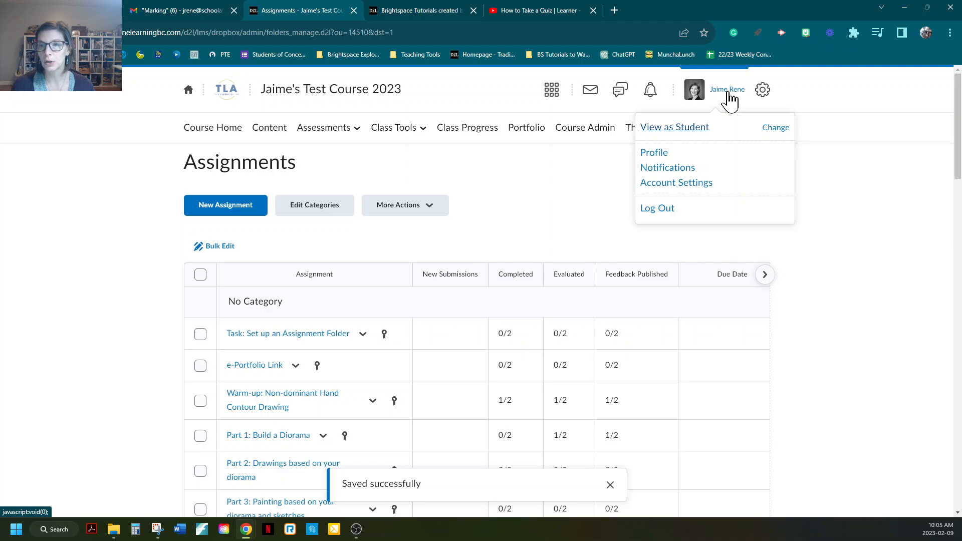
left_click(677, 132)
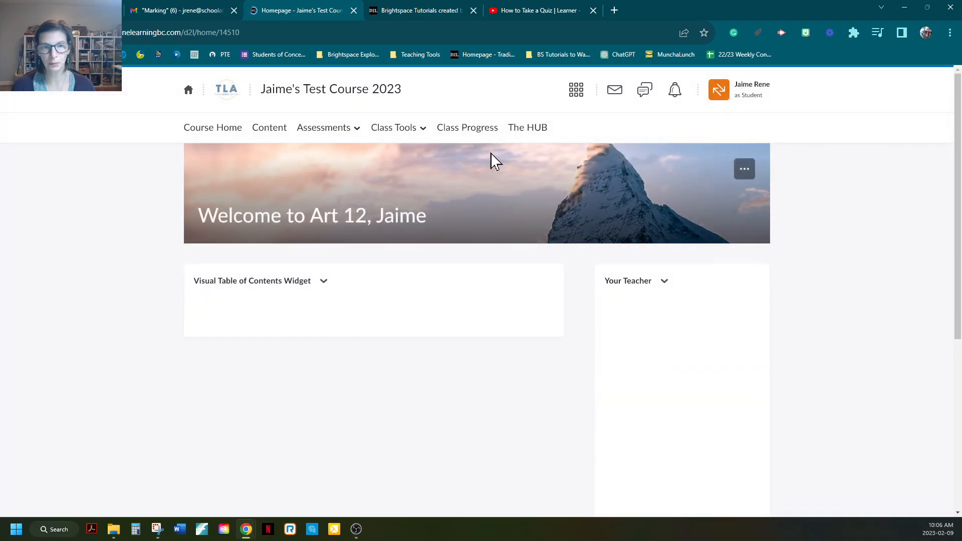
left_click(353, 130)
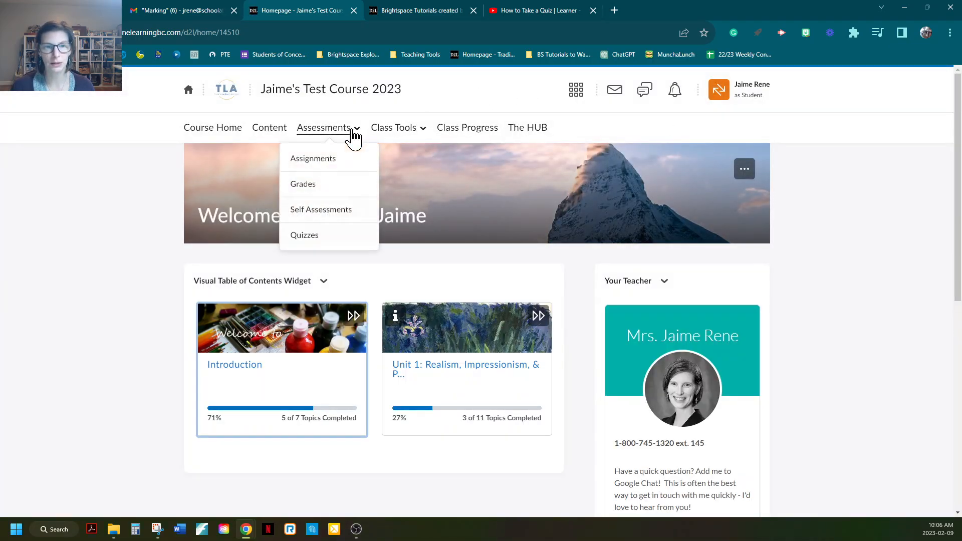
left_click(352, 166)
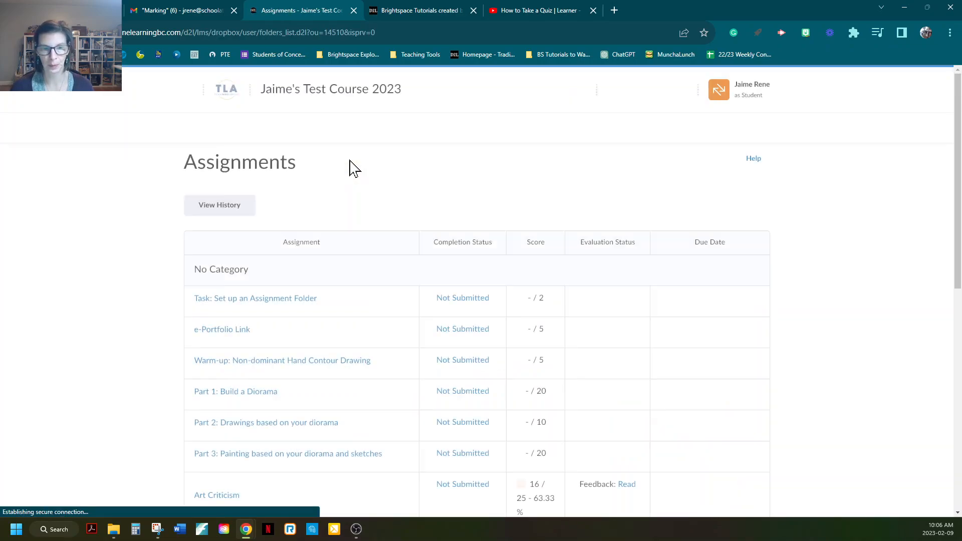
scroll(388, 171, "down", 3)
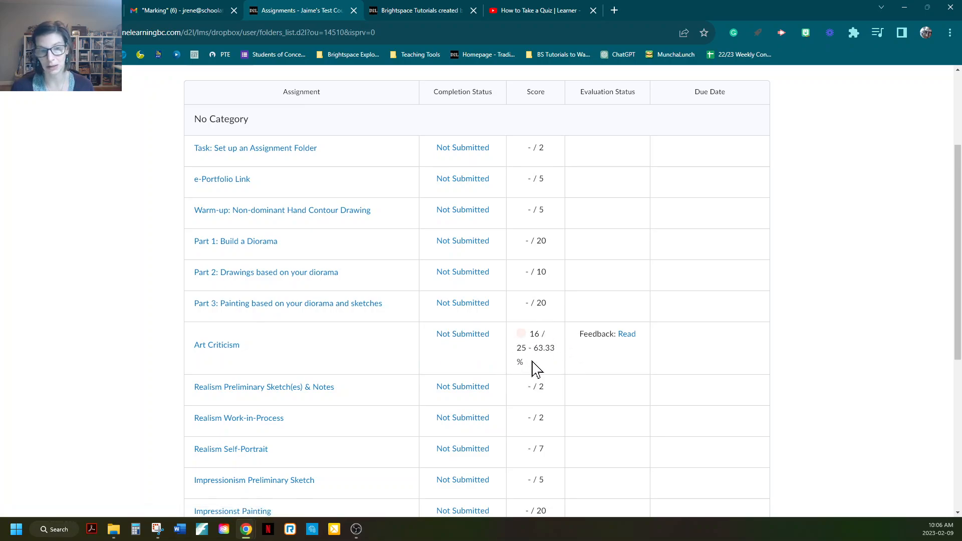
left_click(223, 350)
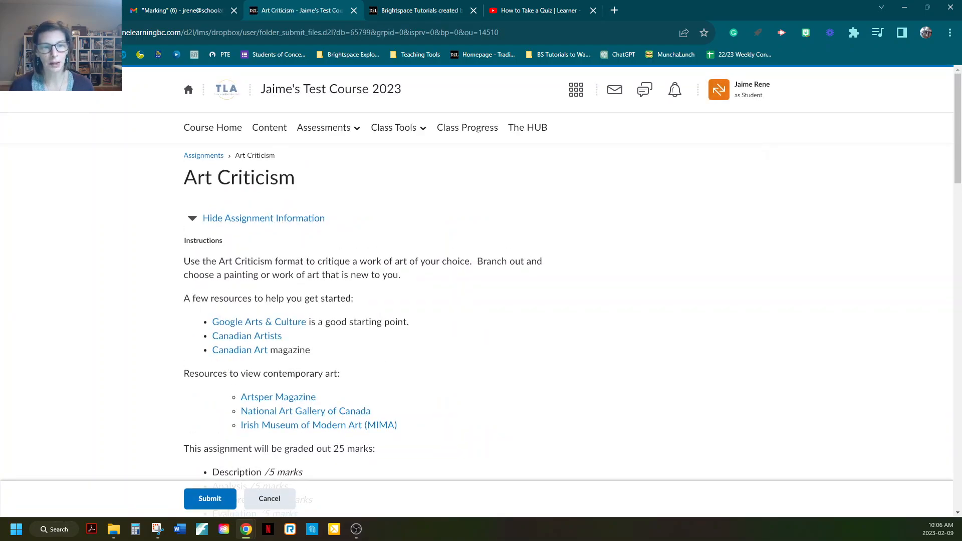
Step: Examine the student's view of the Art Criticism instructions, both attached rubrics and the submission area
scroll(340, 336, "down", 3)
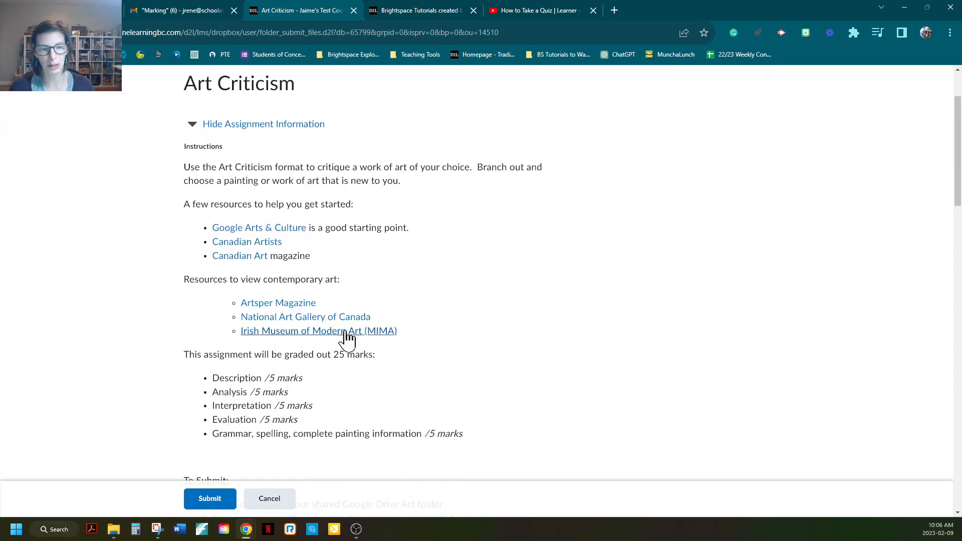
scroll(345, 337, "down", 6)
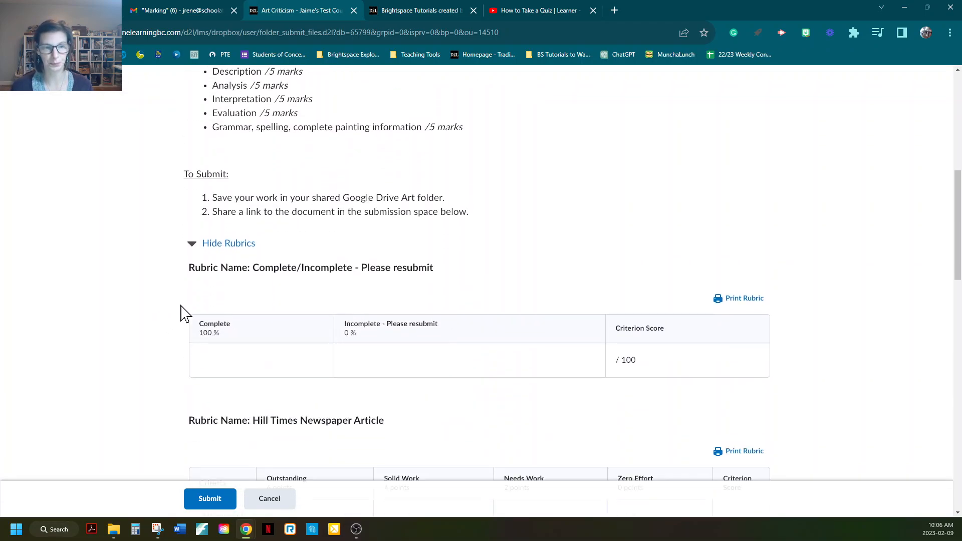
scroll(241, 328, "down", 1)
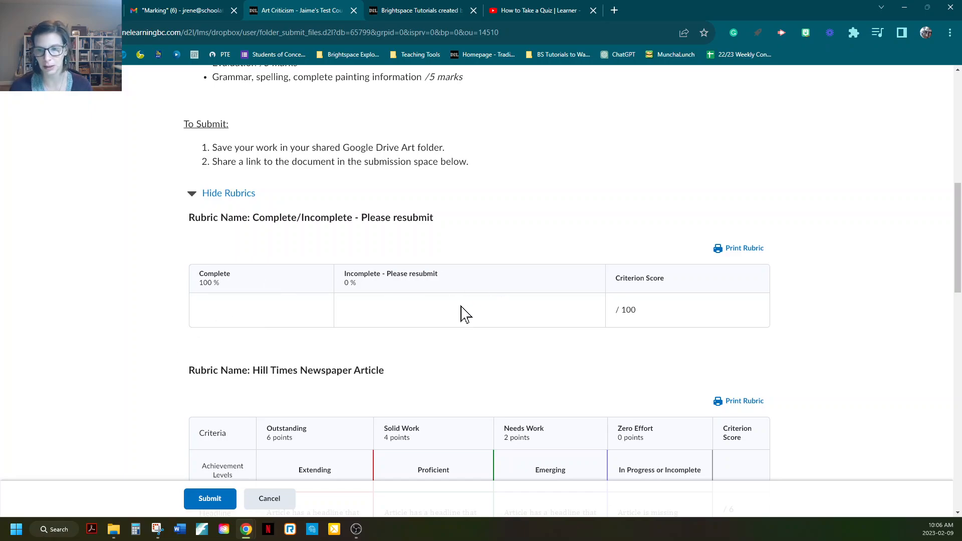
scroll(447, 306, "down", 5)
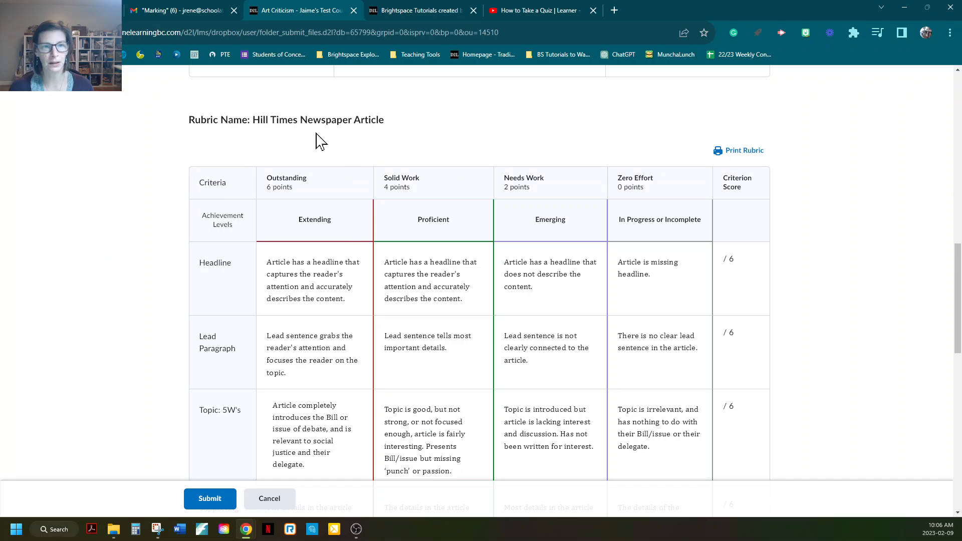
scroll(376, 311, "down", 12)
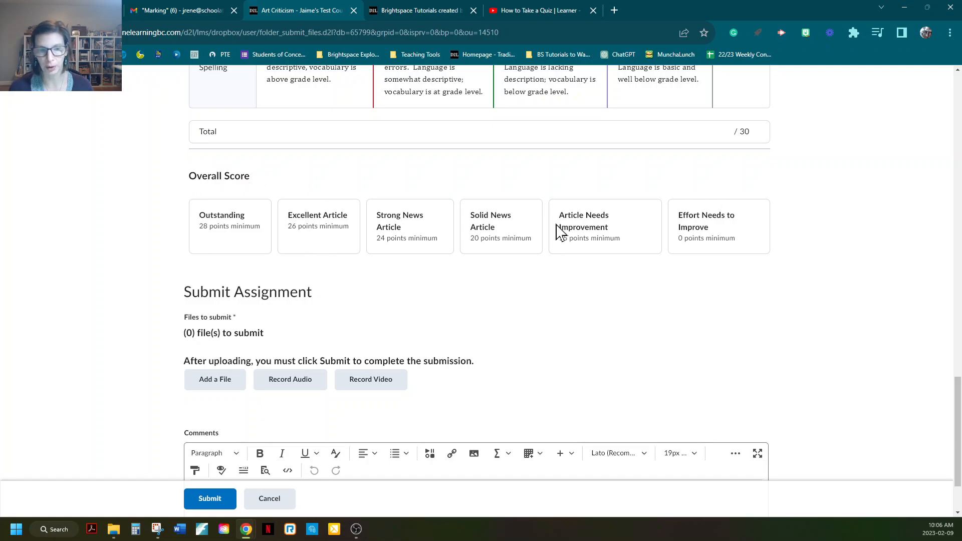
scroll(391, 301, "down", 1)
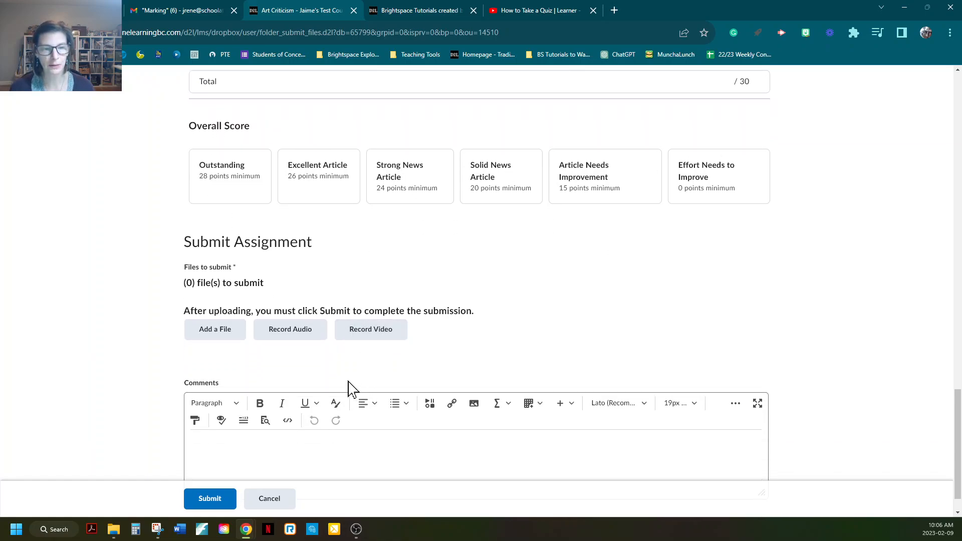
scroll(351, 391, "down", 1)
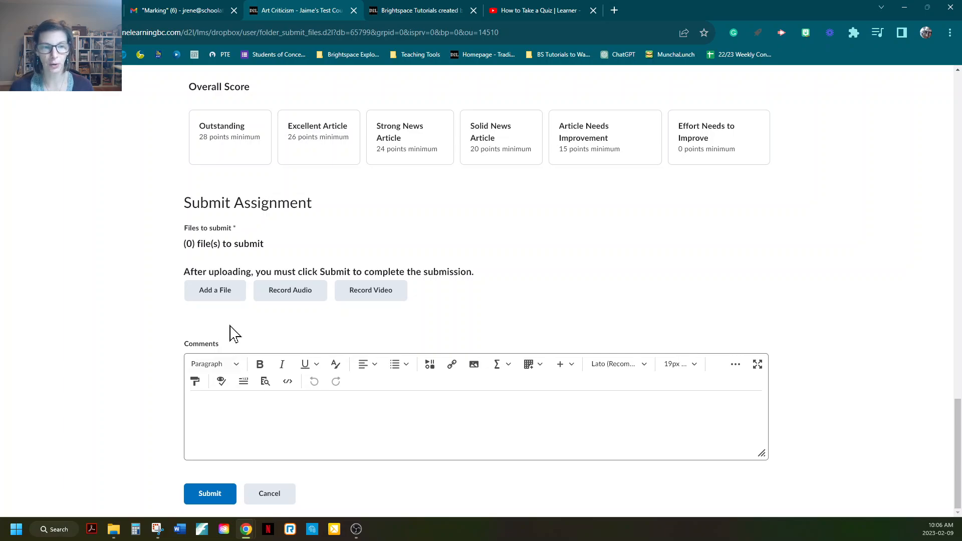
Step: Add the "Copy of Making Ten" spreadsheet from Google Drive to the Art Criticism assignment and submit it
left_click(223, 291)
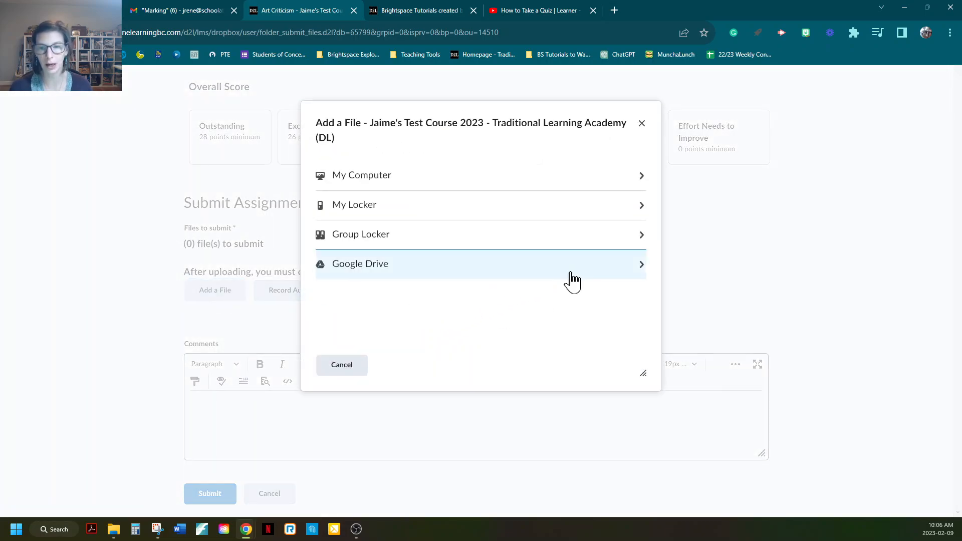
left_click(641, 270)
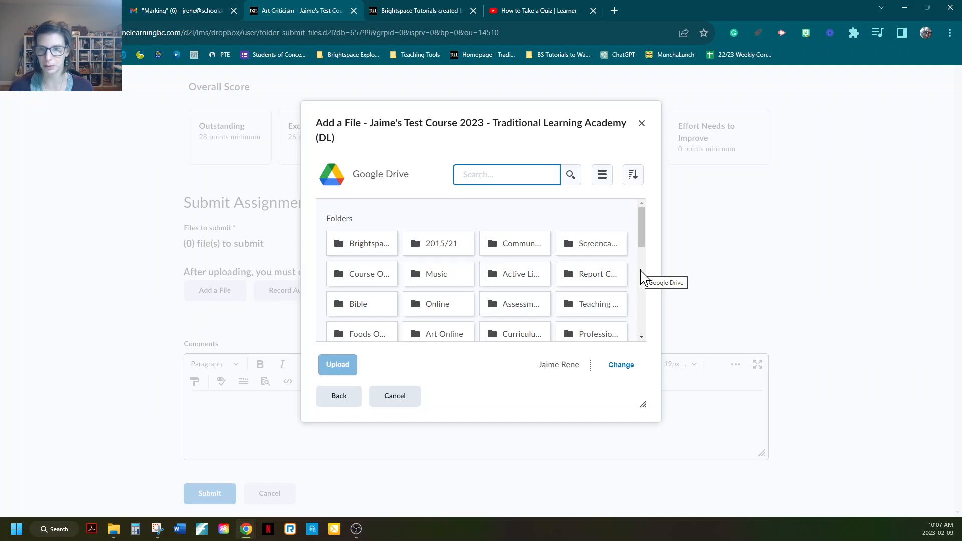
left_click_drag(641, 232, 640, 300)
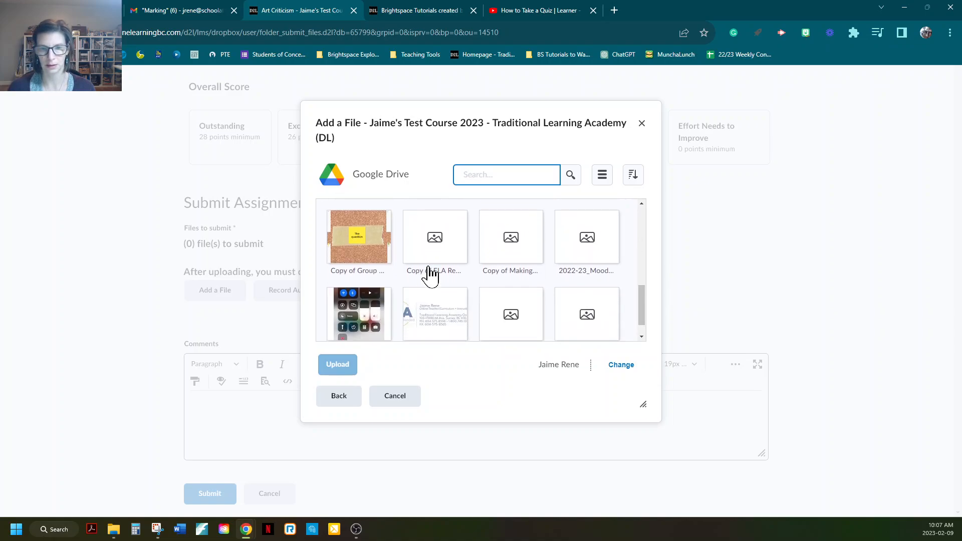
left_click(517, 254)
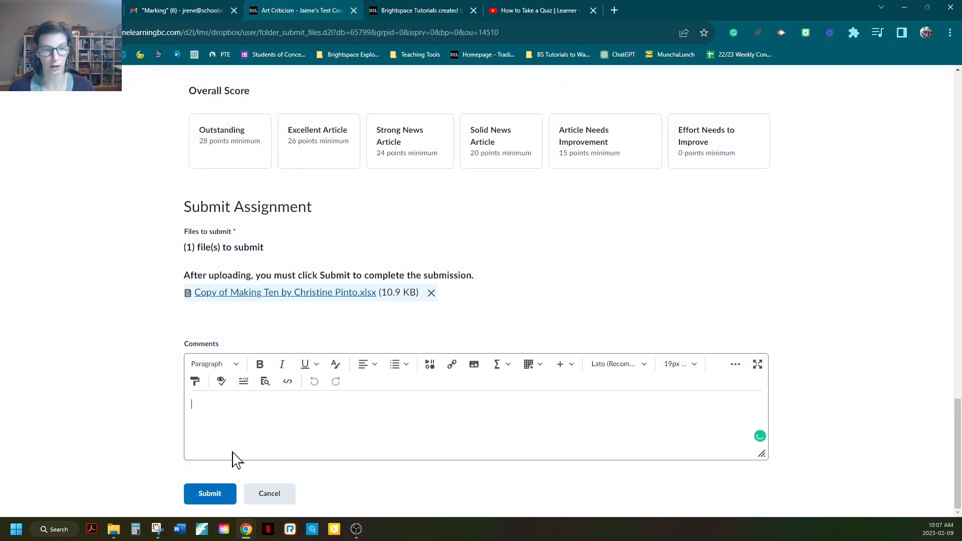
left_click(219, 497)
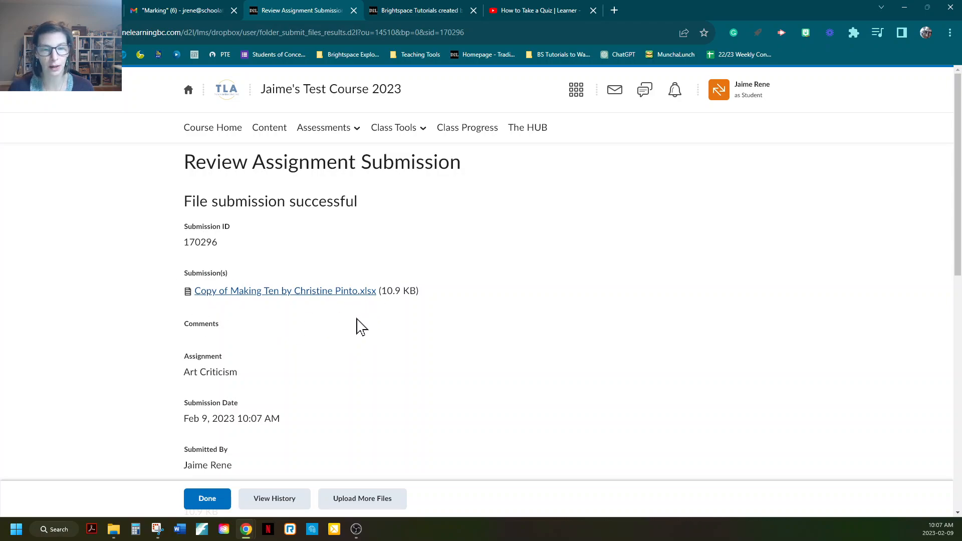
Step: Review the submission confirmation details for Art Criticism and return to the student's assignments list
scroll(295, 350, "down", 3)
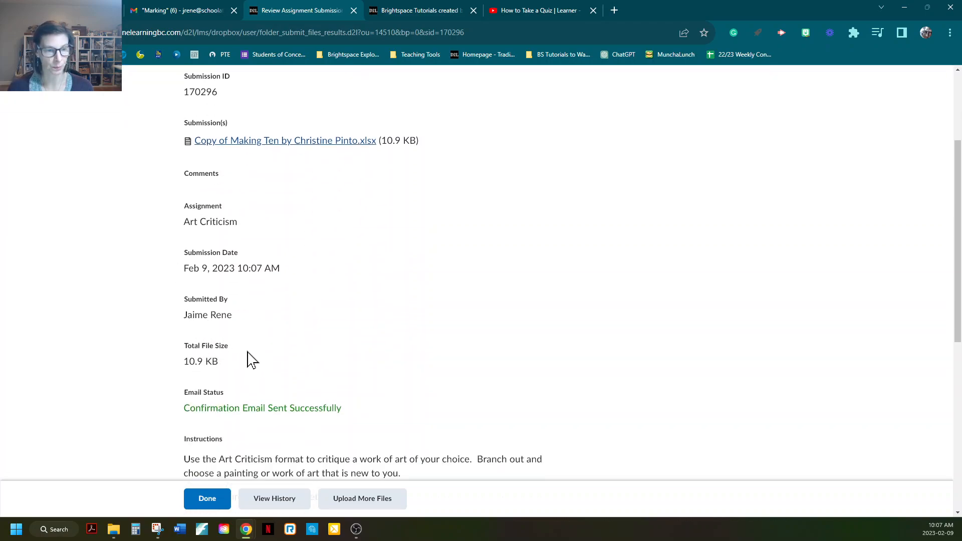
scroll(252, 358, "down", 1)
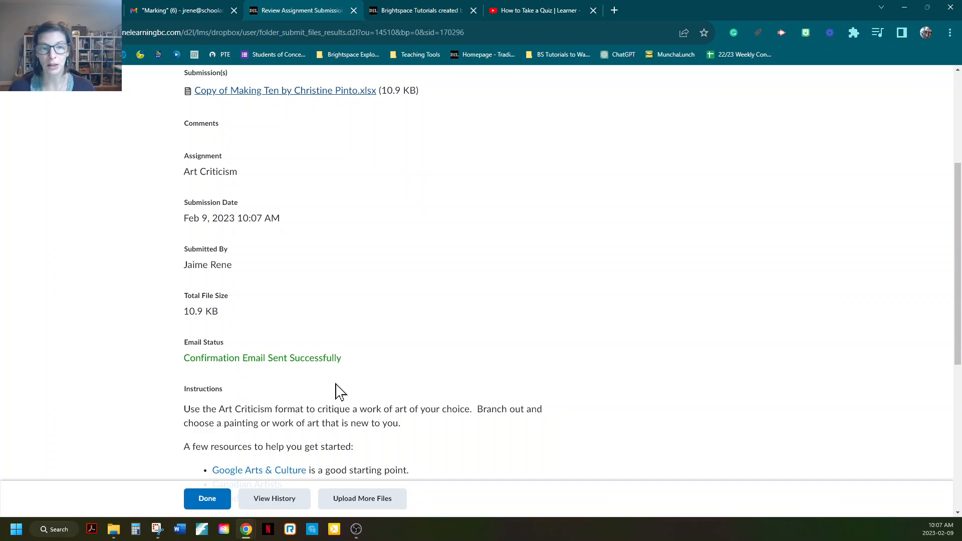
scroll(334, 396, "down", 2)
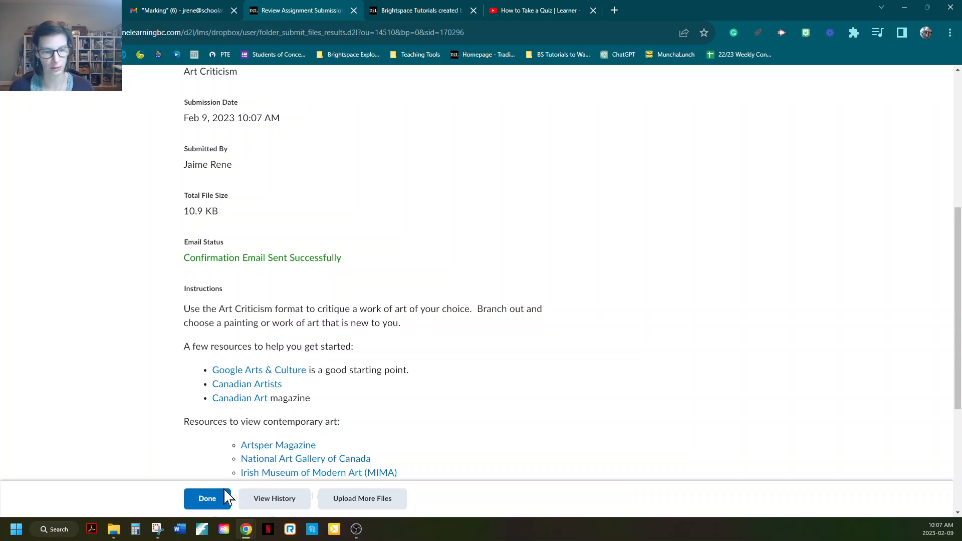
left_click(209, 506)
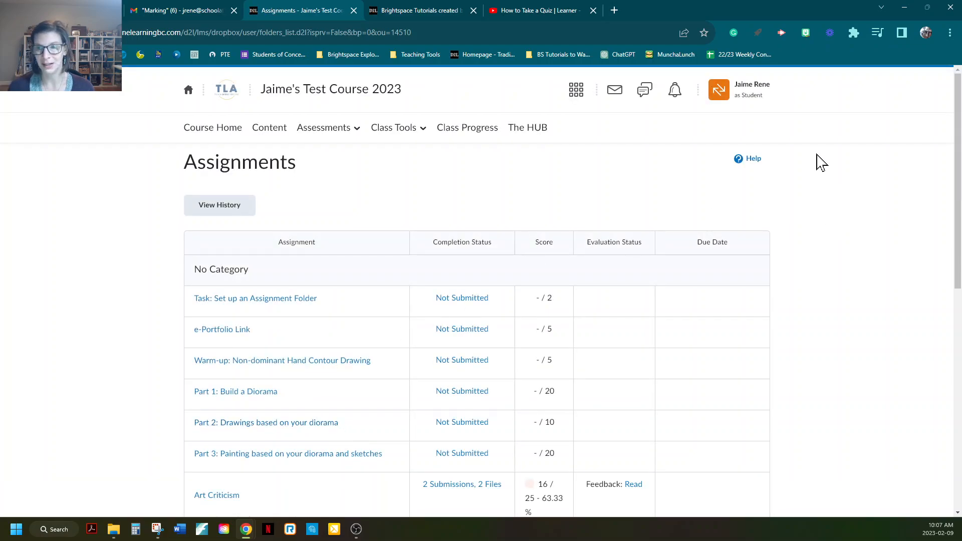
Step: Exit the student view and open the course's Assignments list as the teacher
left_click(749, 97)
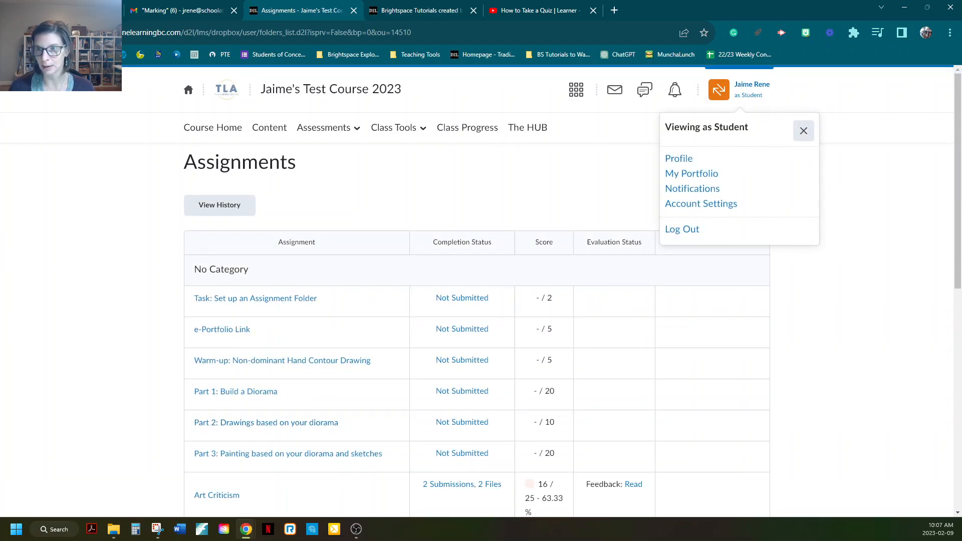
left_click(803, 133)
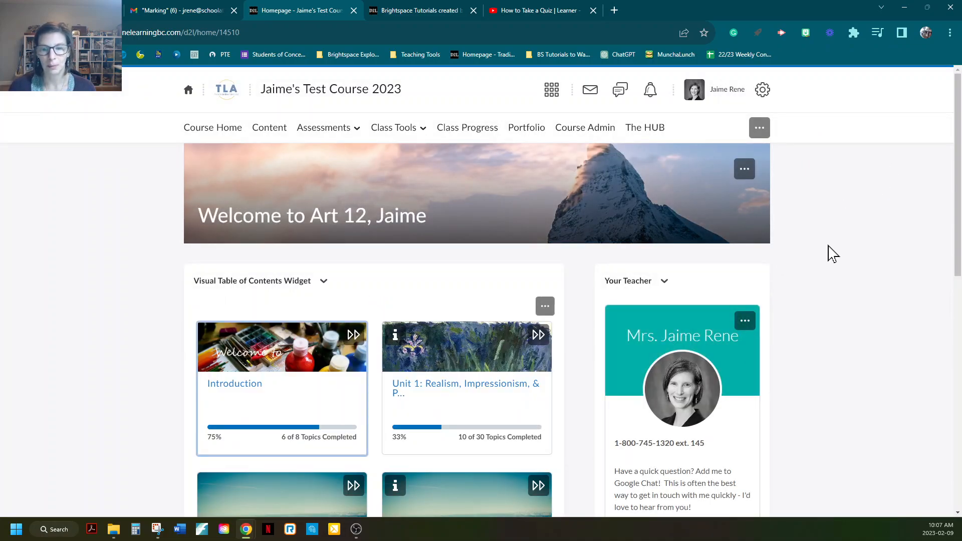
scroll(914, 223, "down", 8)
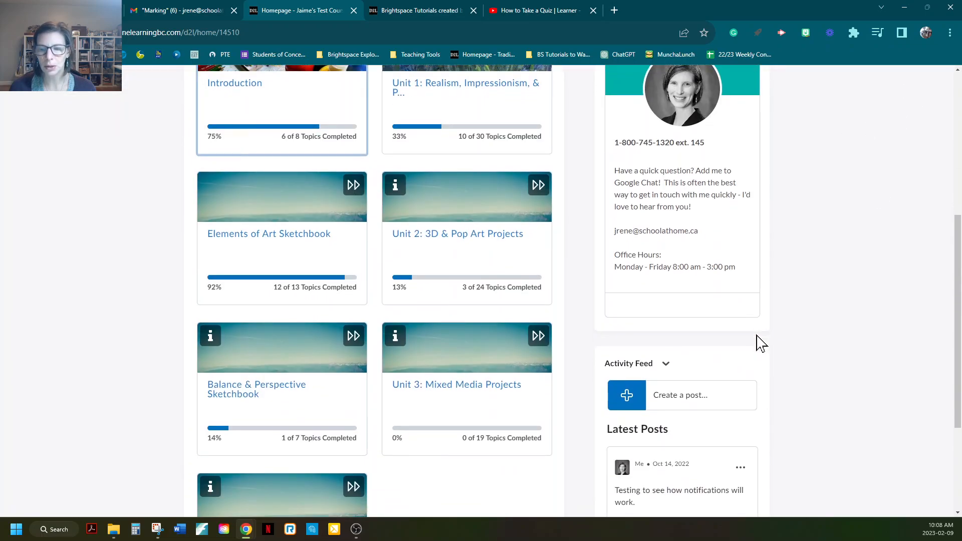
scroll(761, 343, "up", 8)
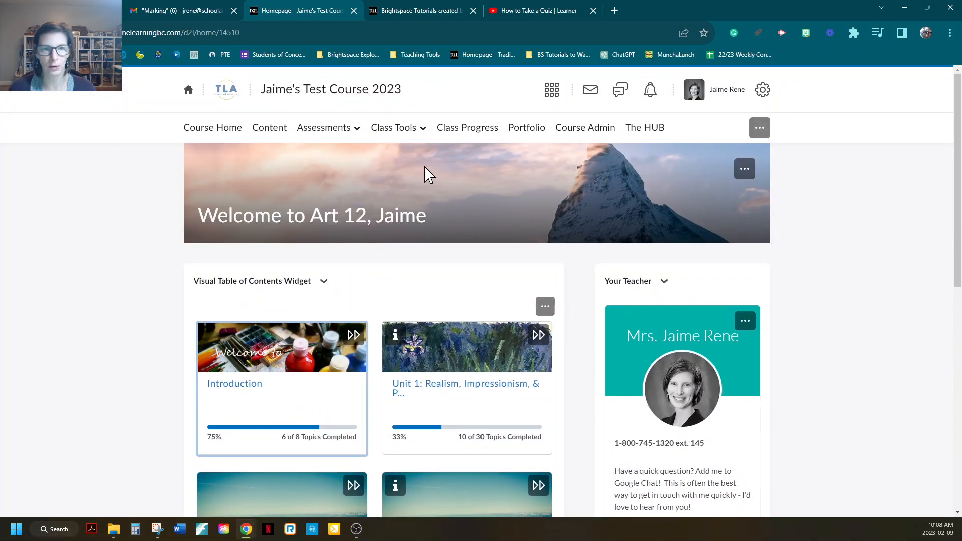
left_click(346, 130)
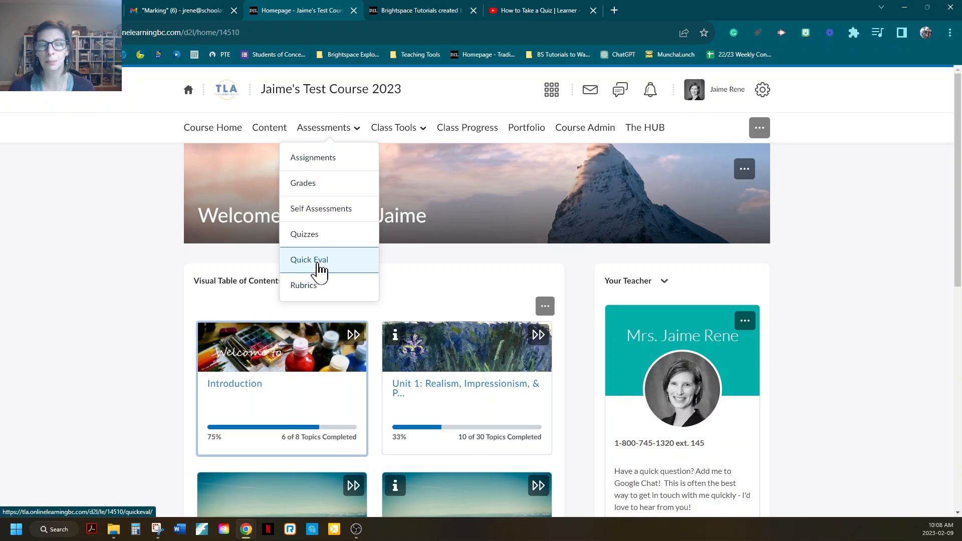
left_click(338, 167)
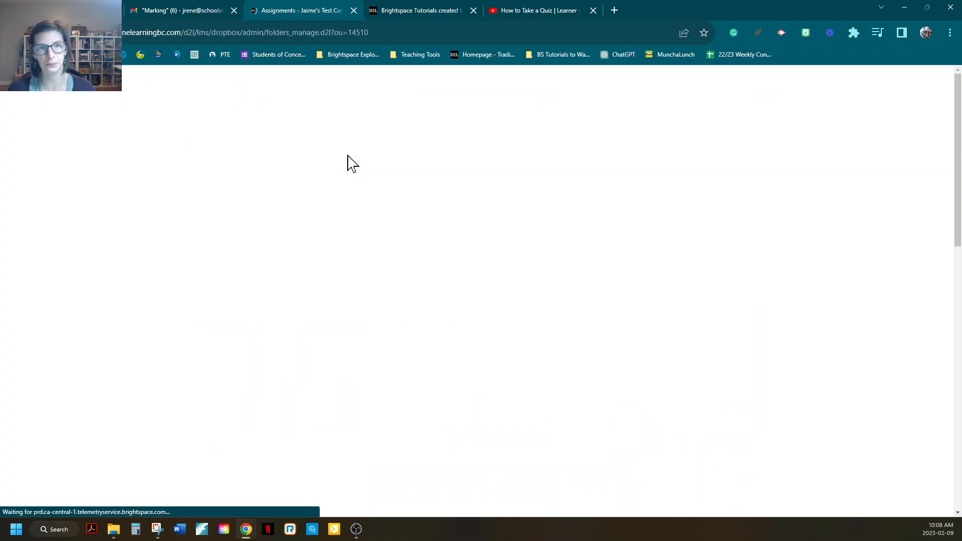
Step: Open the new Art Criticism submission for evaluation, and view its spreadsheet and the two rubrics
scroll(399, 206, "down", 4)
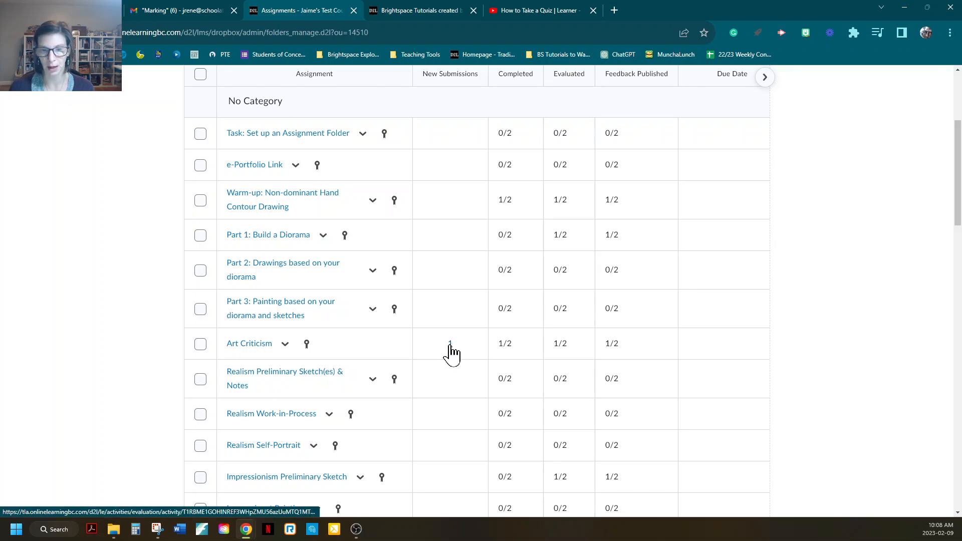
left_click(449, 346)
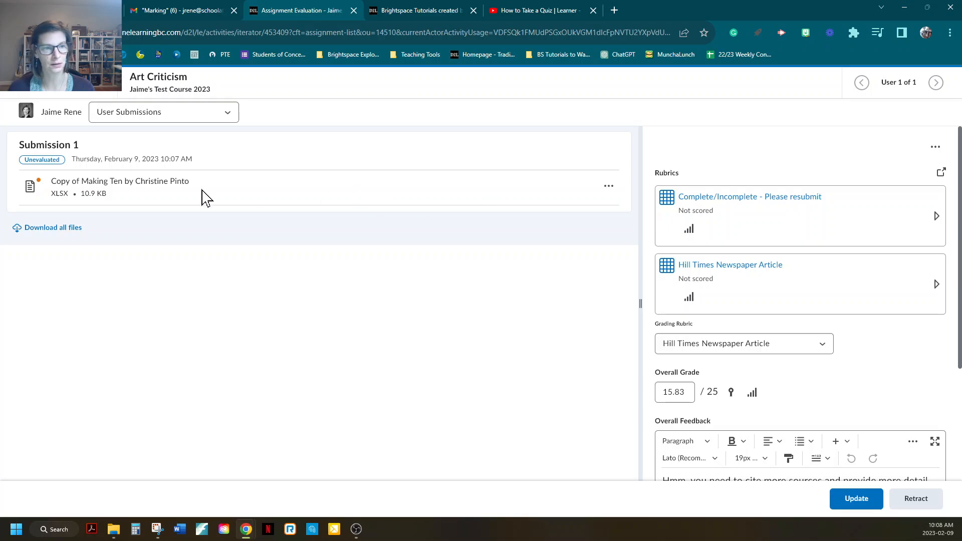
left_click(99, 185)
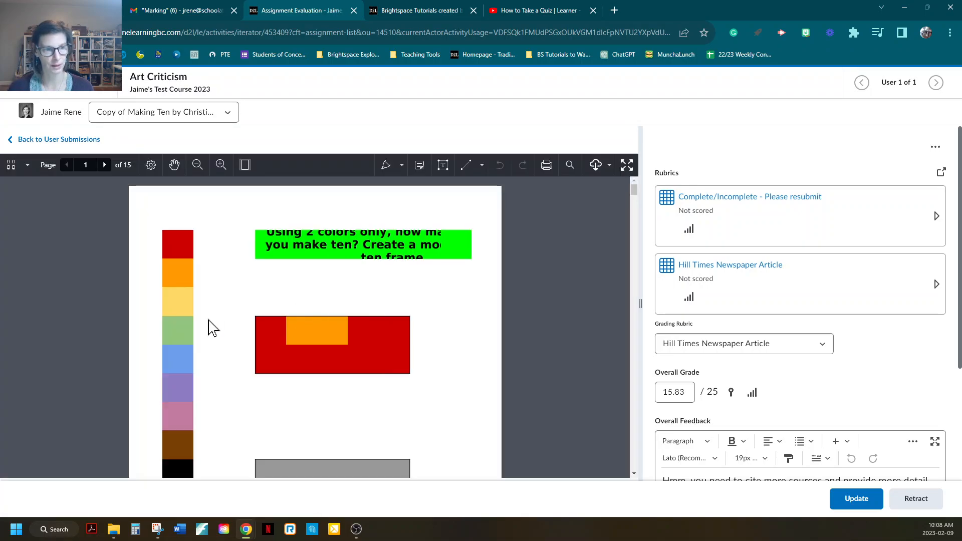
scroll(350, 393, "down", 4)
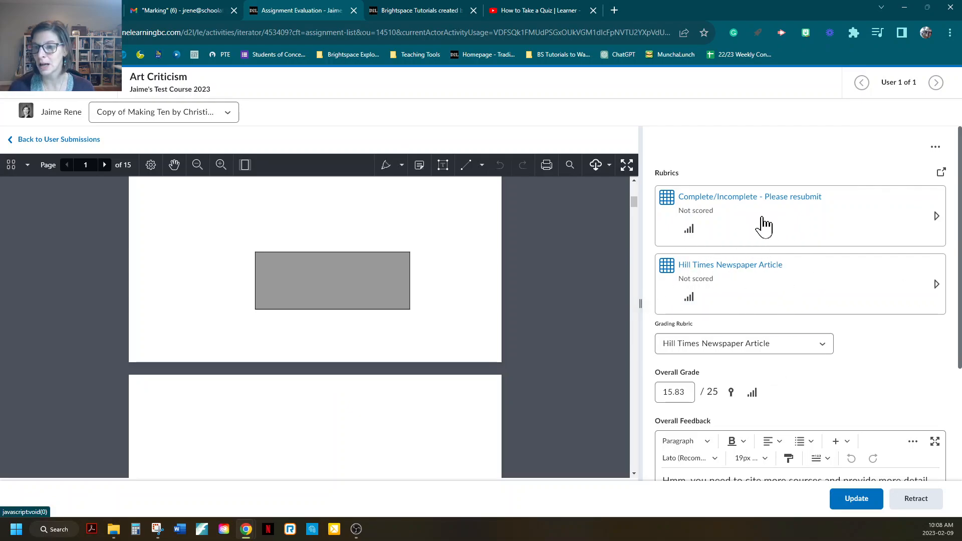
scroll(754, 250, "down", 1)
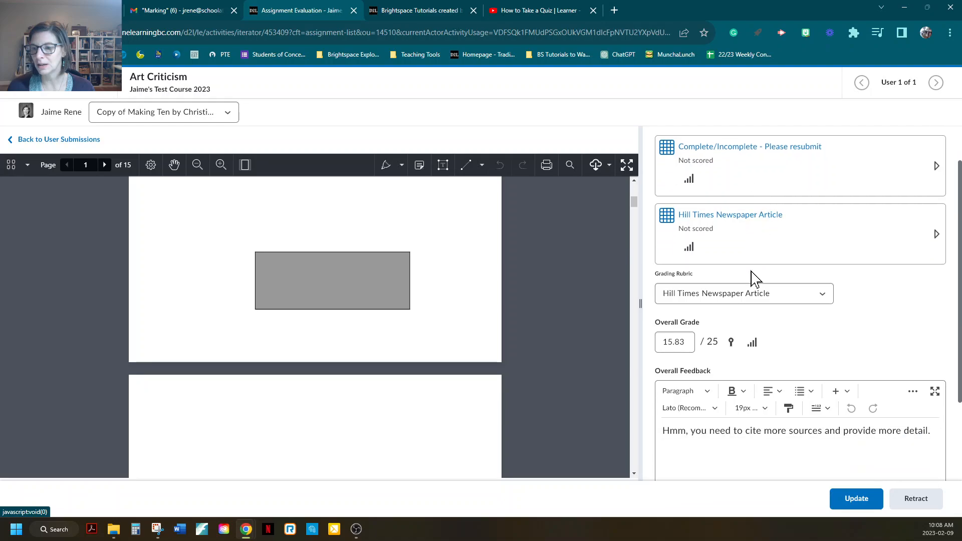
scroll(746, 257, "up", 1)
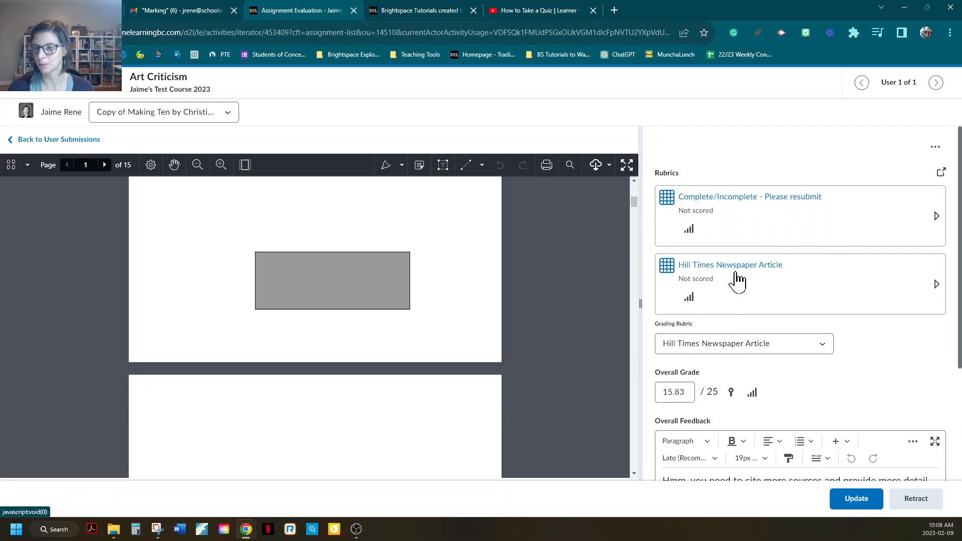
Step: In the Hill Times Newspaper Article rubric, rate Headline Solid Work, Lead Paragraph Needs Work, Topic: 5W's Outstanding and Supporting Evidence Solid Work
left_click(935, 284)
scroll(882, 290, "down", 2)
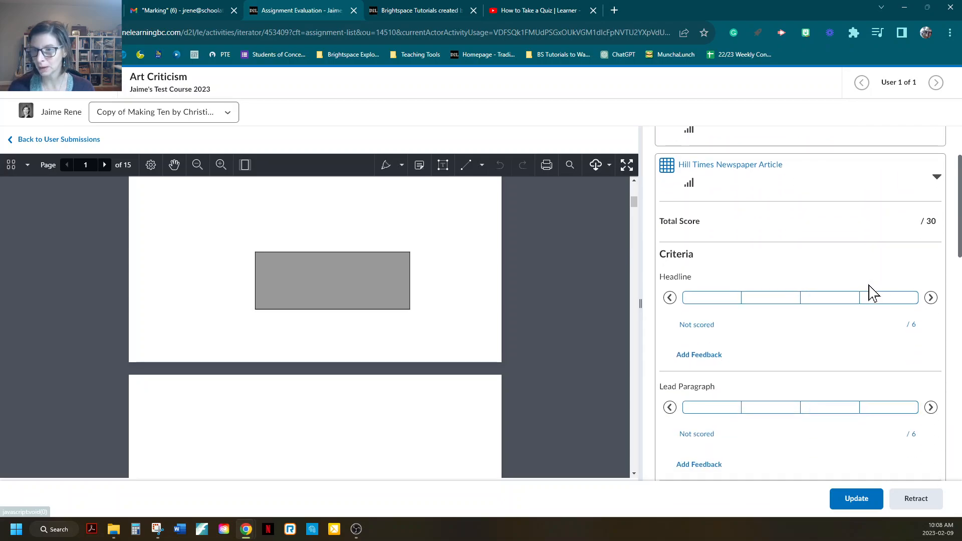
scroll(874, 289, "down", 2)
left_click(751, 199)
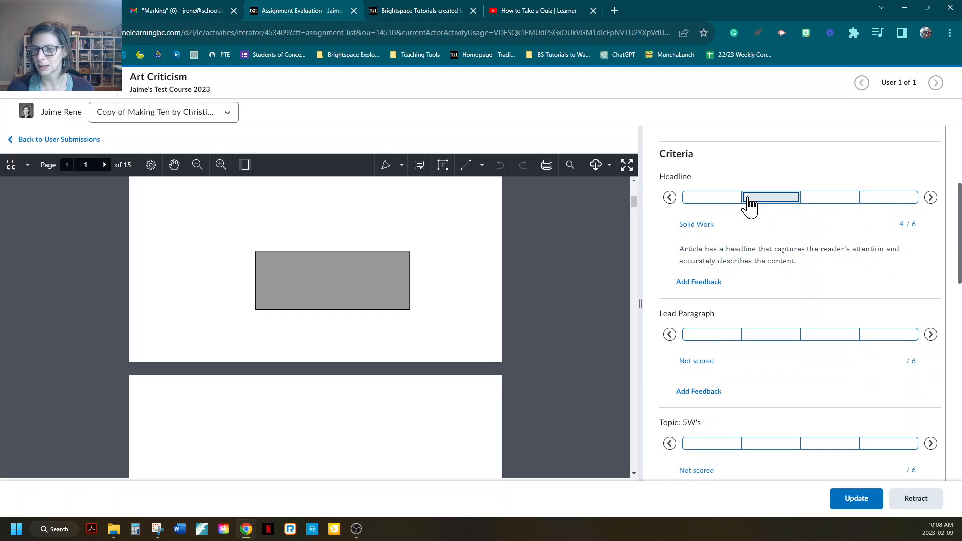
left_click(819, 340)
scroll(698, 429, "down", 1)
left_click(706, 408)
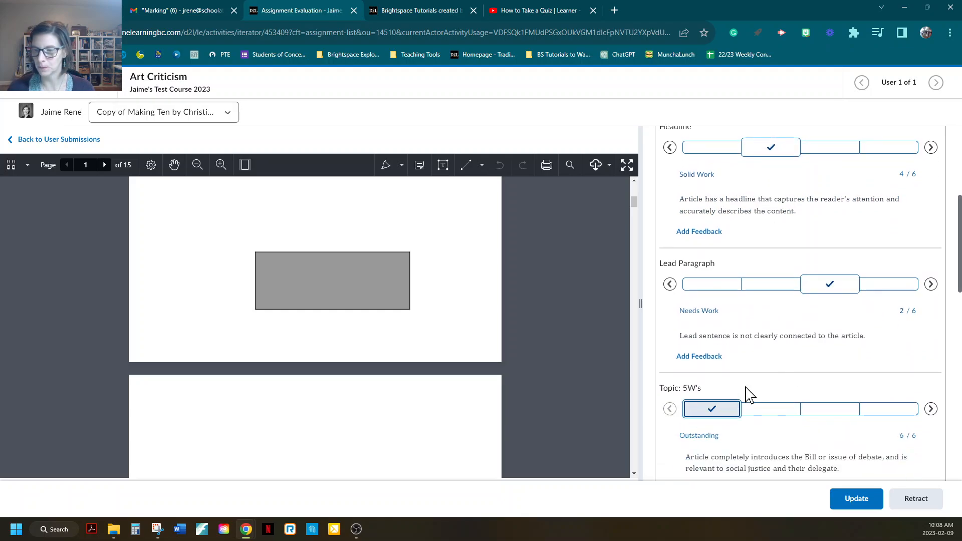
scroll(746, 392, "down", 2)
scroll(796, 365, "down", 2)
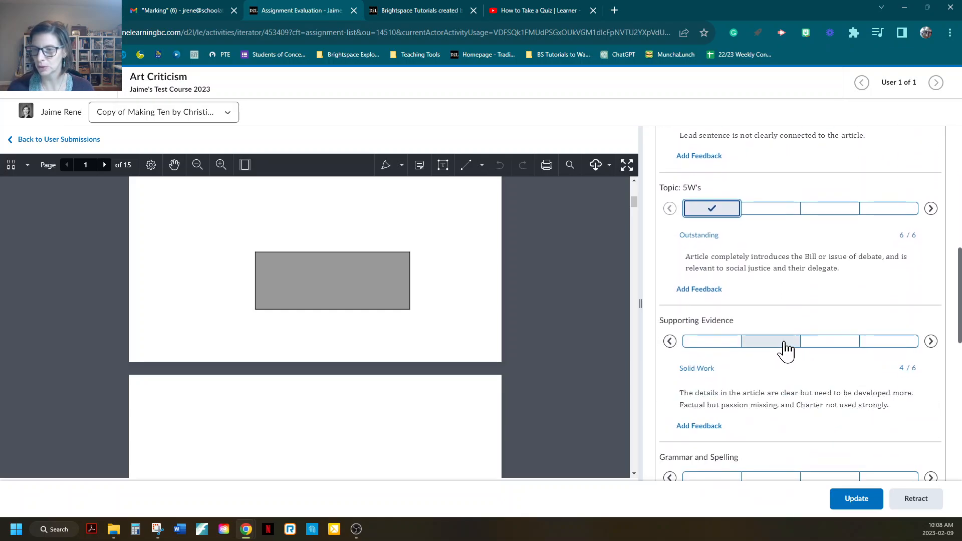
left_click(788, 345)
Step: Review the chosen rubric levels and override the Headline criterion's score to 3 out of 6
scroll(780, 383, "up", 3)
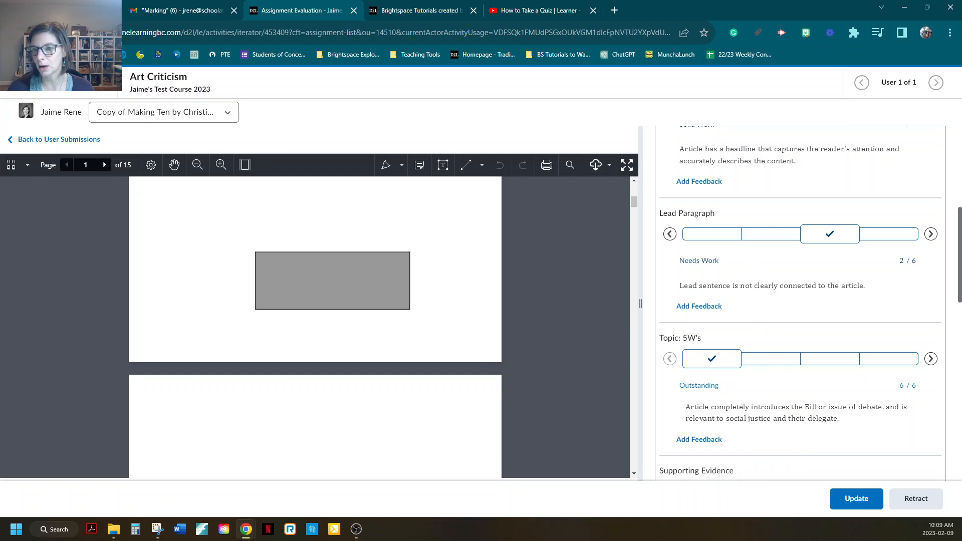
scroll(756, 331, "up", 2)
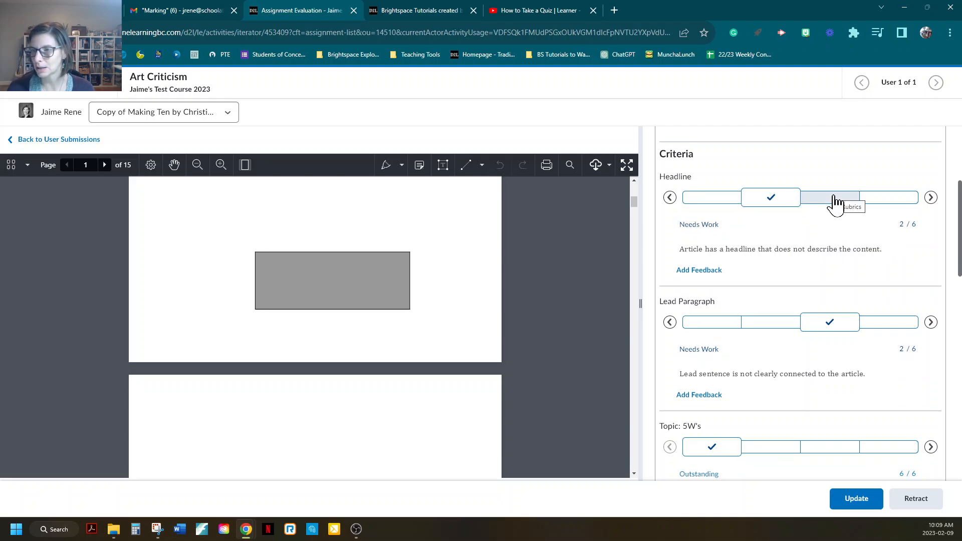
scroll(806, 267, "down", 3)
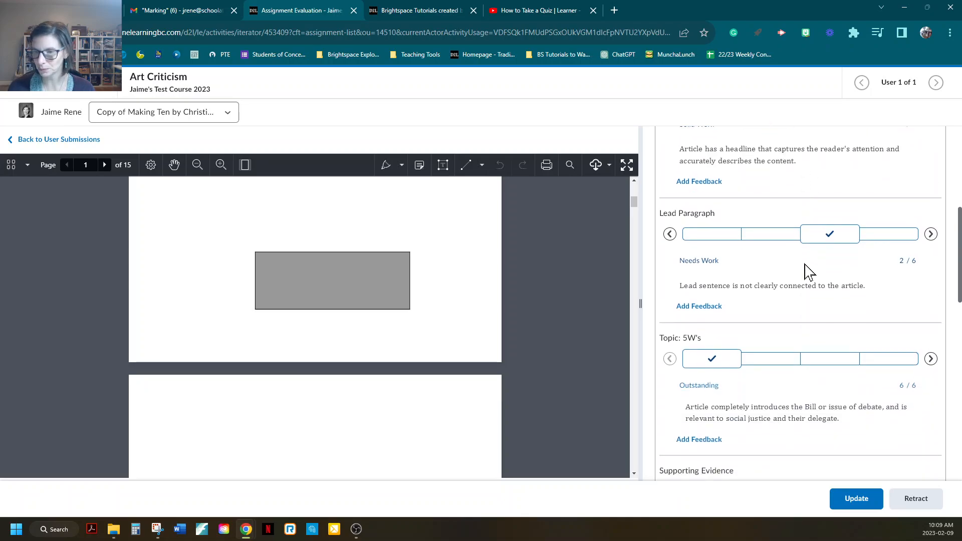
scroll(805, 267, "up", 3)
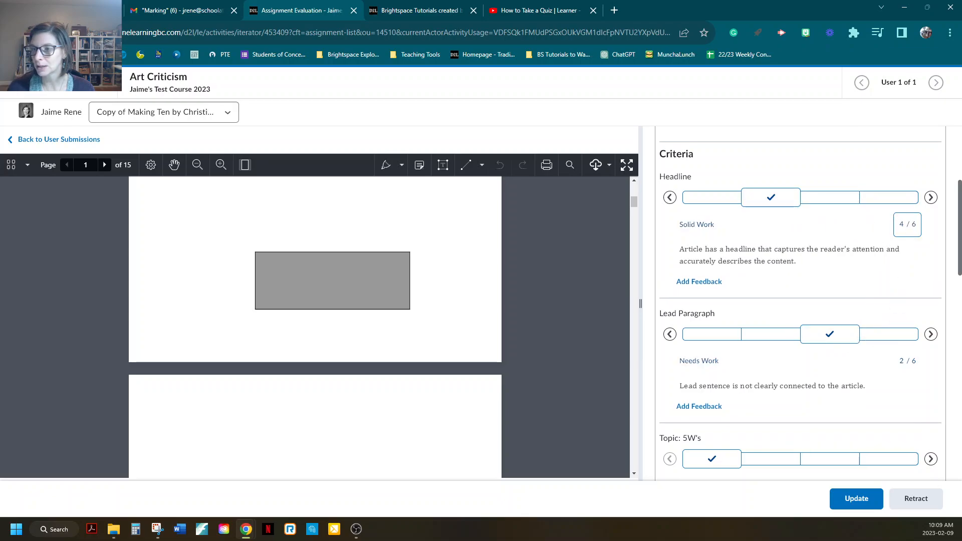
left_click(905, 229)
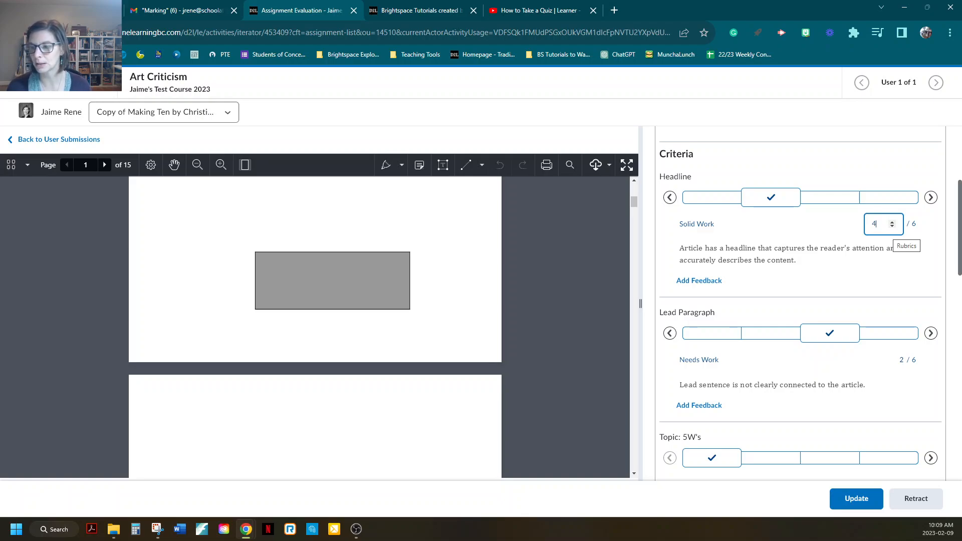
left_click(891, 227)
left_click(841, 255)
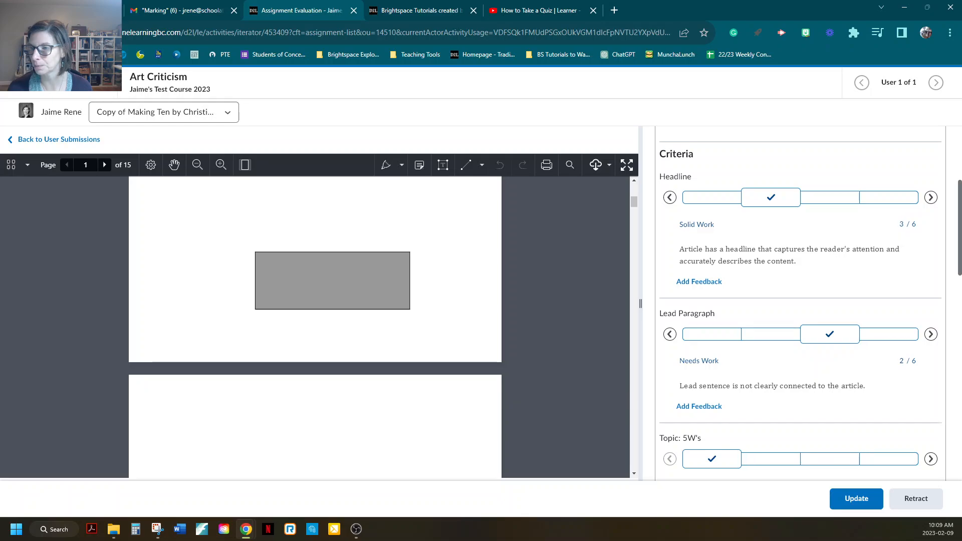
Step: Rate Grammar and Spelling as Needs Work, and check the rubric's total score and the overall grade
scroll(839, 275, "down", 7)
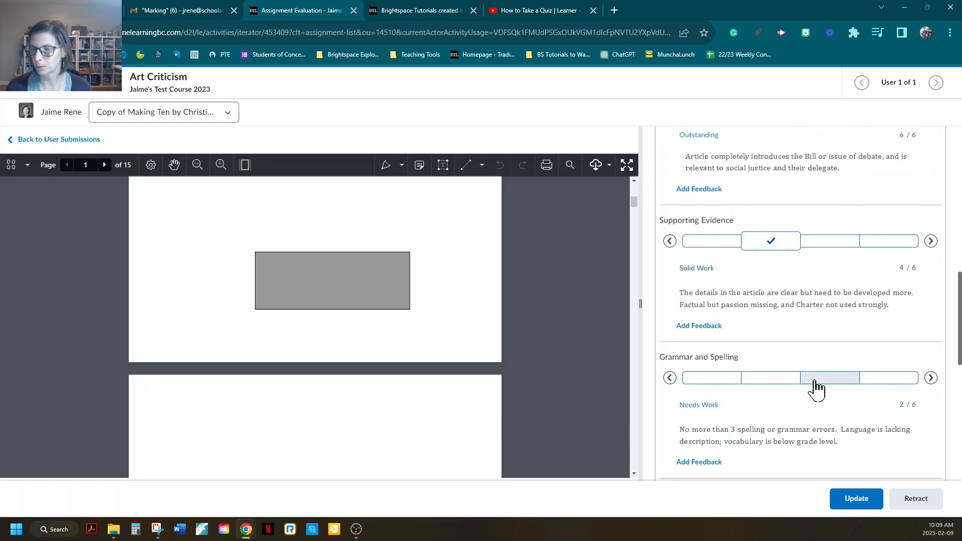
left_click(814, 381)
scroll(845, 372, "down", 3)
scroll(851, 316, "down", 3)
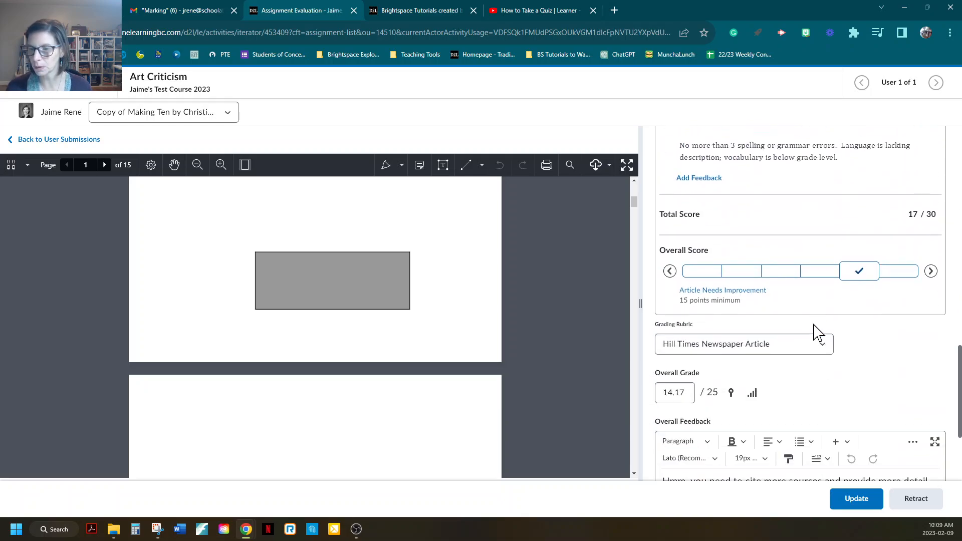
scroll(808, 290, "up", 2)
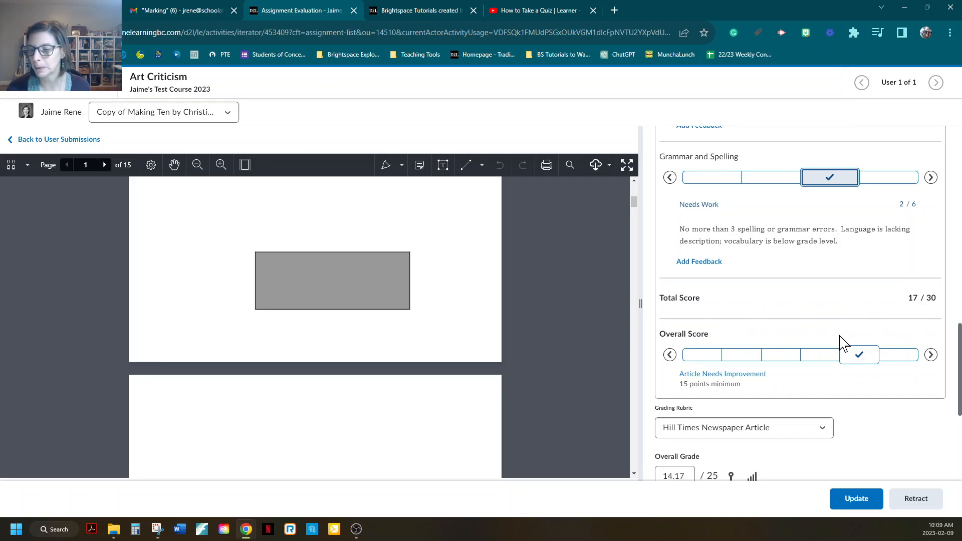
scroll(840, 337, "down", 2)
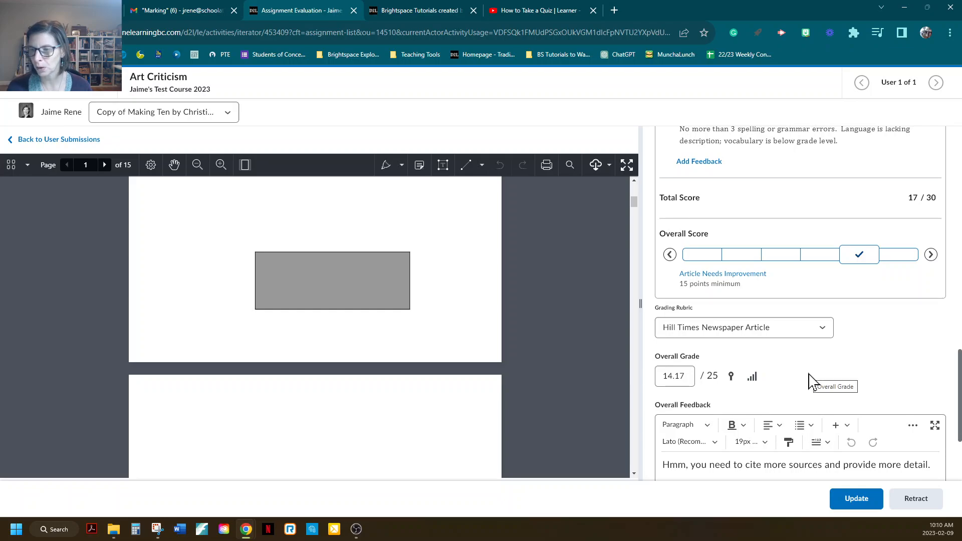
Step: Choose Hill Times Newspaper Article as the grading rubric that determines the submission's overall grade
scroll(792, 358, "down", 2)
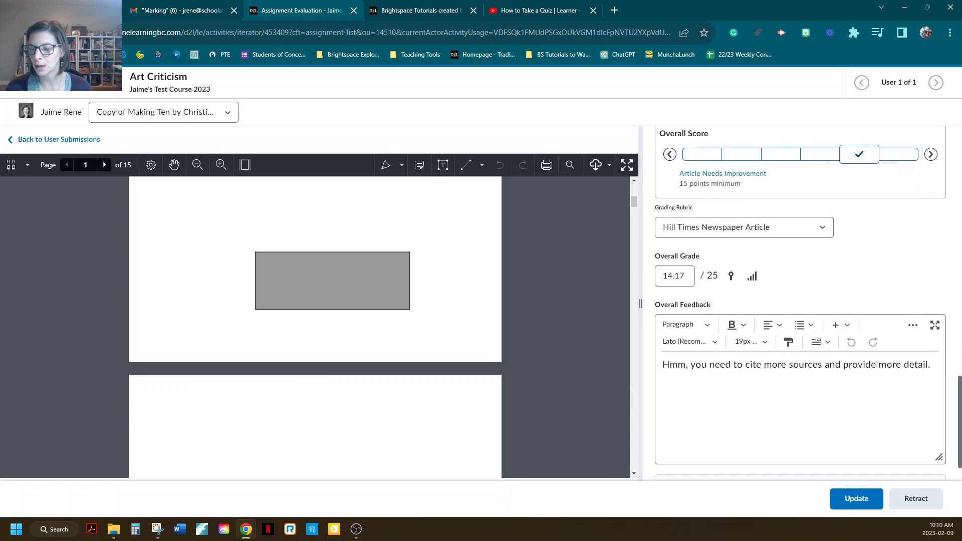
left_click(822, 230)
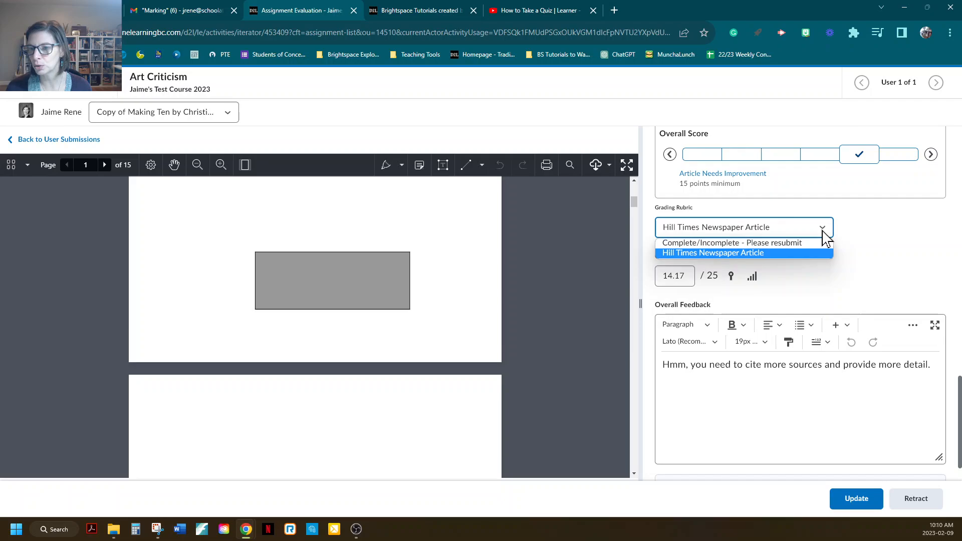
left_click(803, 253)
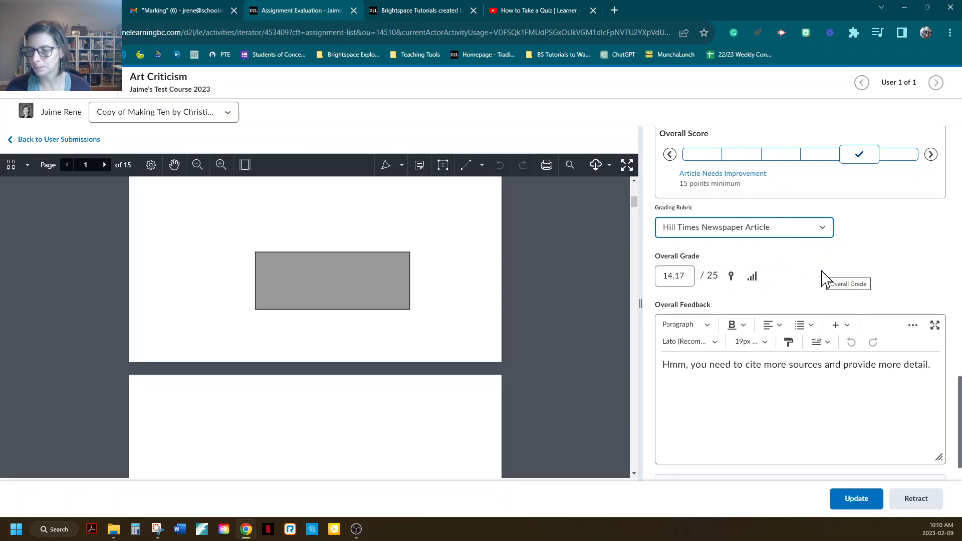
Step: Rate the submission as Complete in the Complete/Incomplete - Please resubmit rubric
scroll(841, 266, "up", 10)
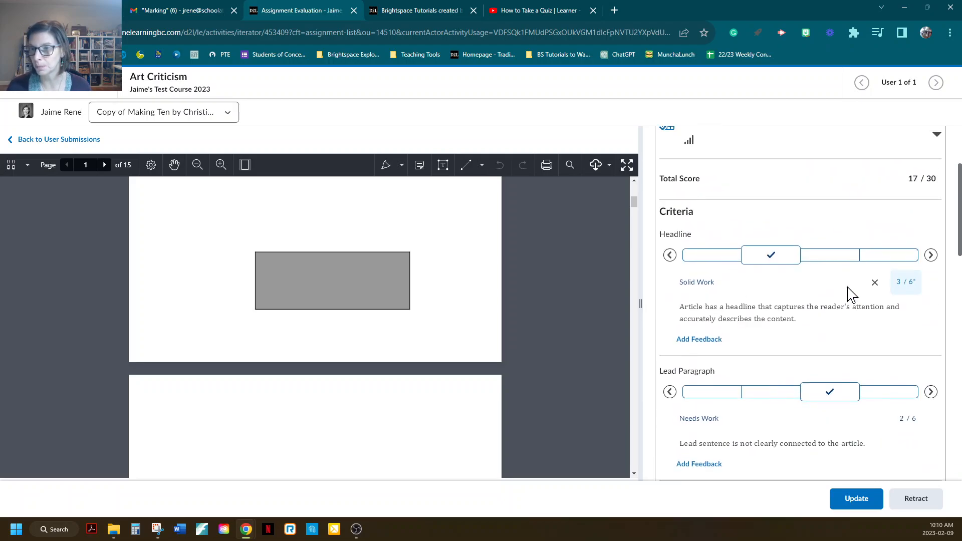
scroll(849, 294, "up", 3)
left_click(933, 219)
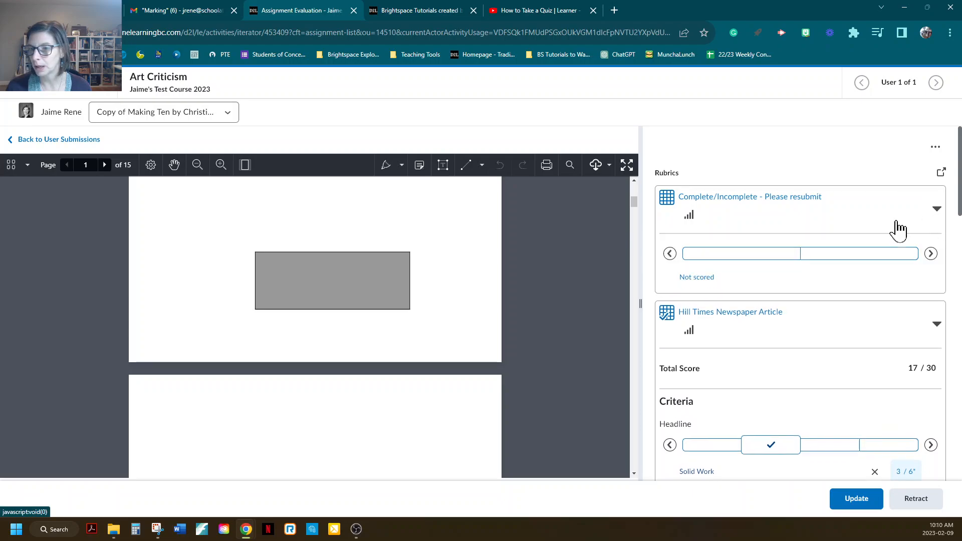
left_click(744, 259)
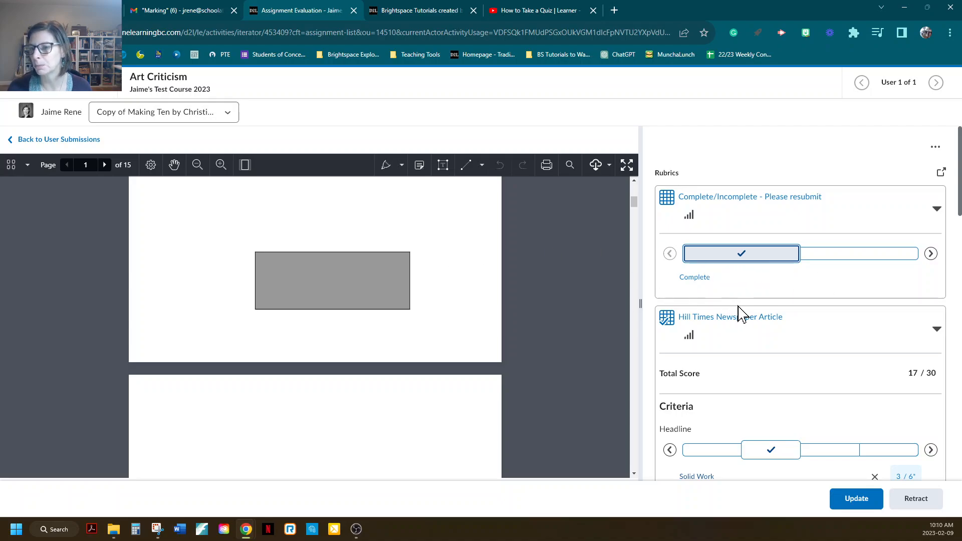
Step: Update the published evaluation with the rubric ratings and return to the course's Assignments list
scroll(786, 313, "down", 6)
scroll(778, 315, "down", 7)
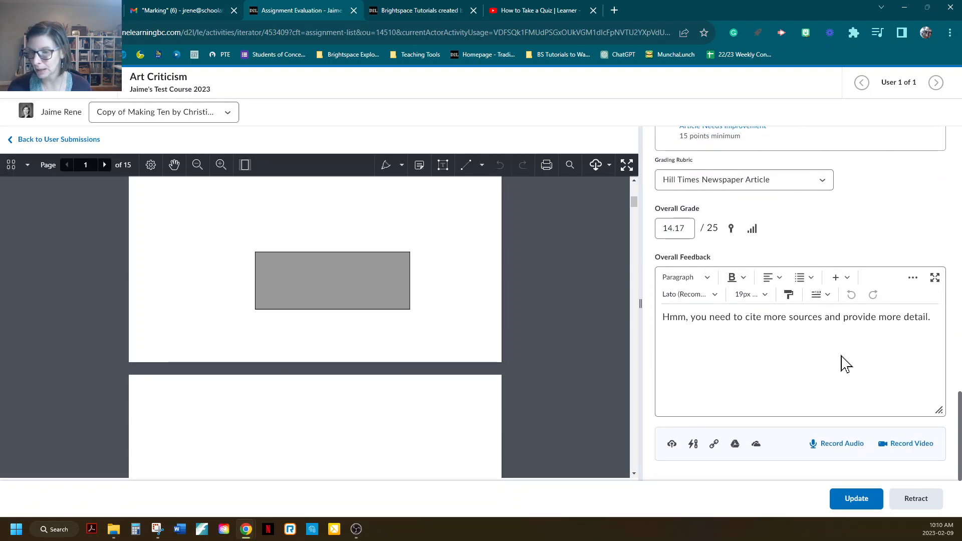
left_click(856, 500)
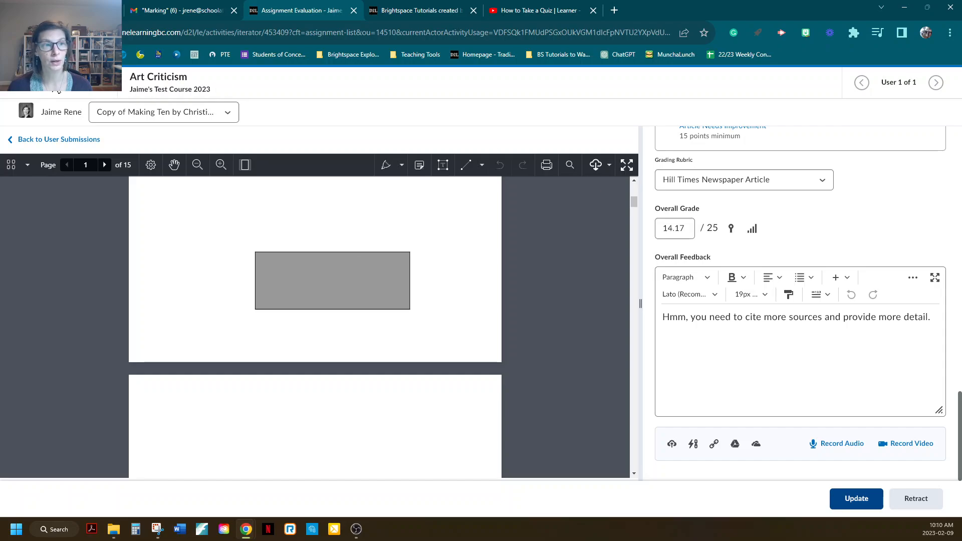
left_click(76, 85)
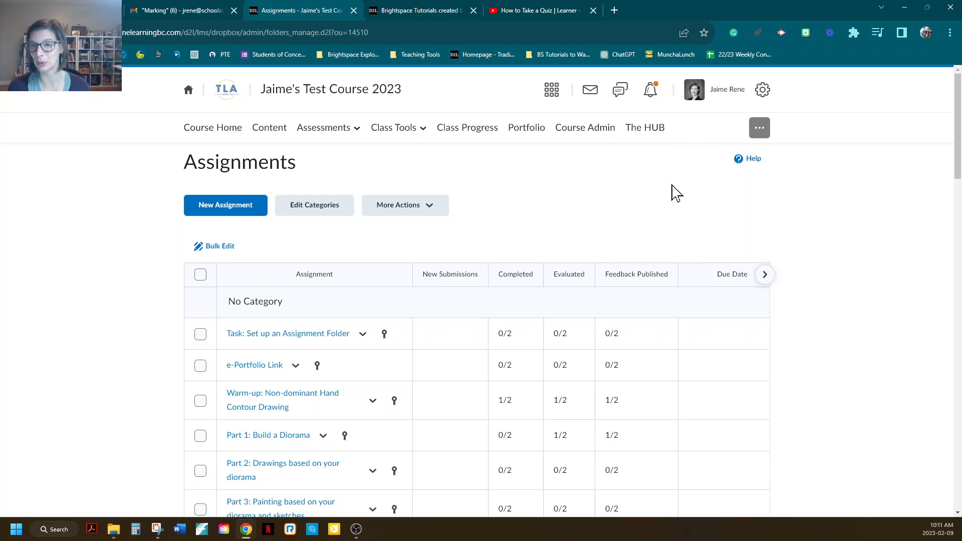
Step: Switch to viewing the course as a student and open the "Art Criticism" Updated feedback from the notifications
left_click(650, 92)
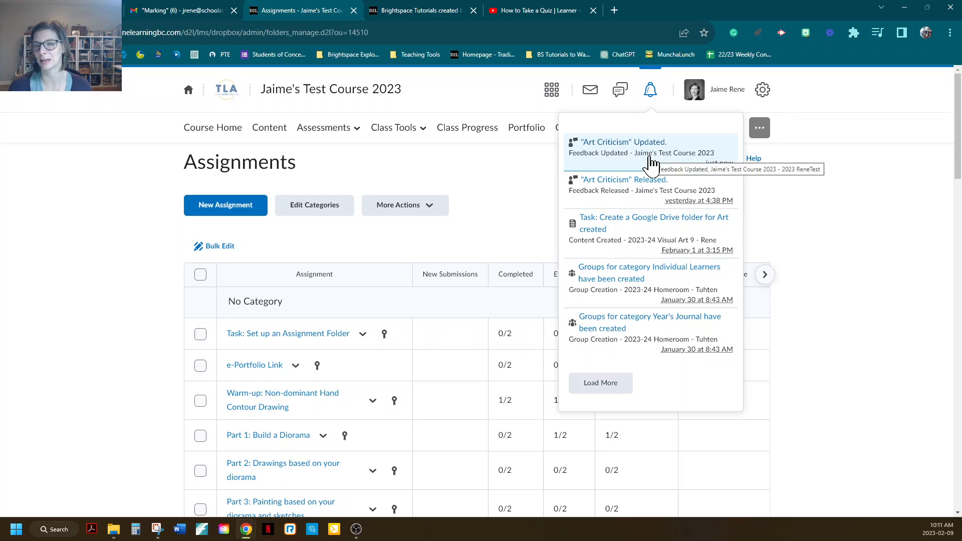
left_click(727, 91)
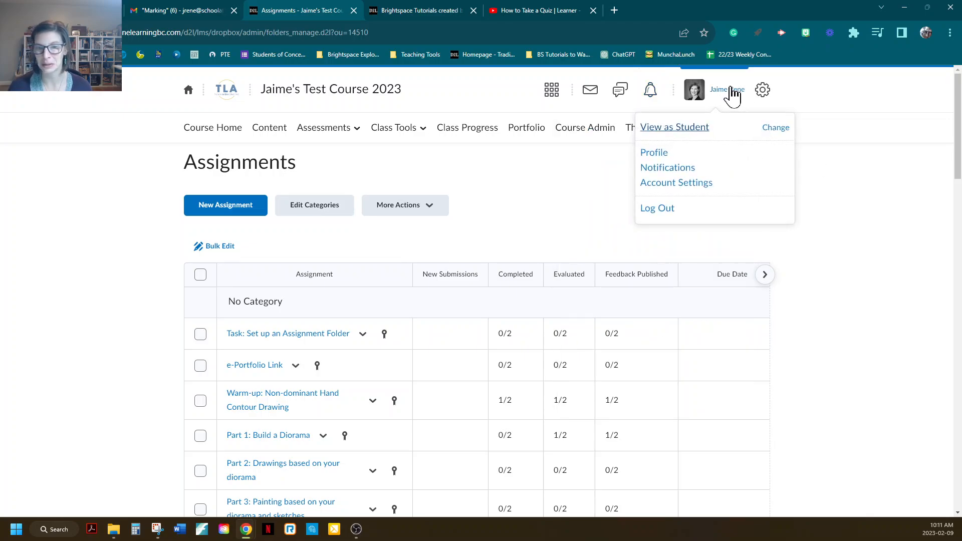
left_click(686, 132)
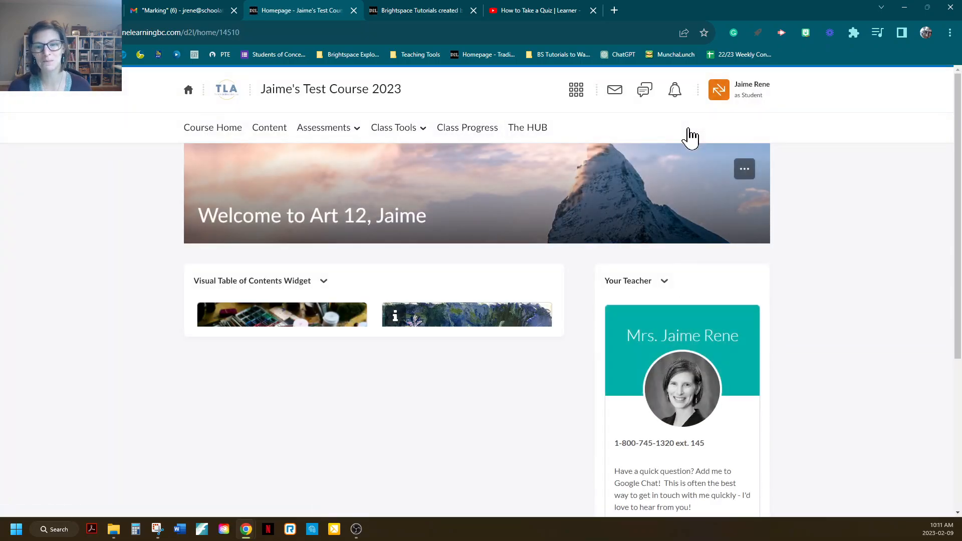
left_click(676, 91)
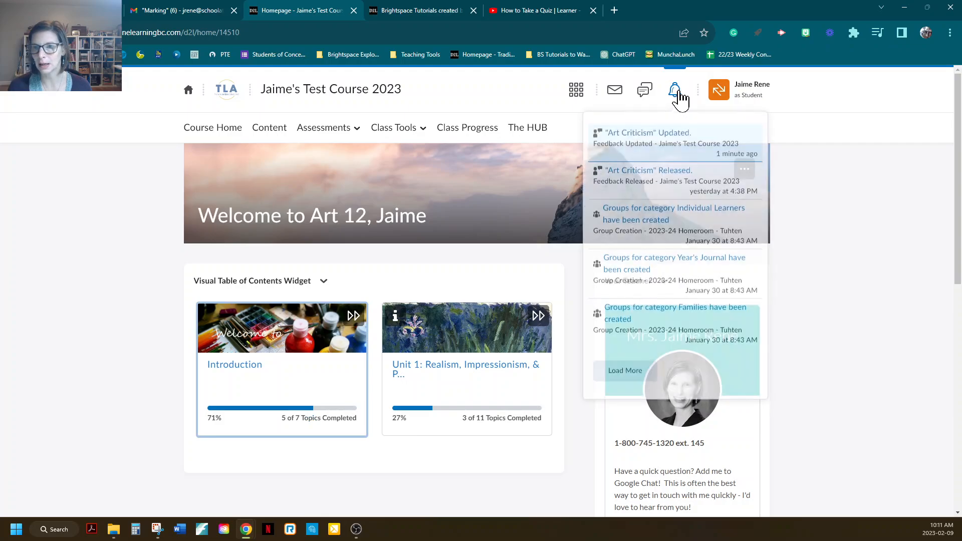
left_click(633, 144)
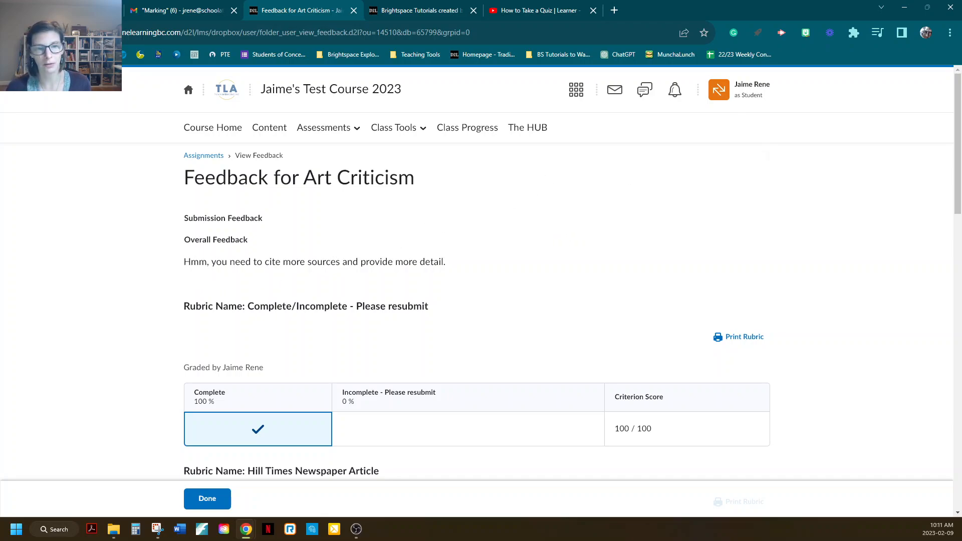
Step: Review the Art Criticism feedback, both rubrics, the overall score and the submitted file, and close the feedback page
scroll(436, 283, "down", 4)
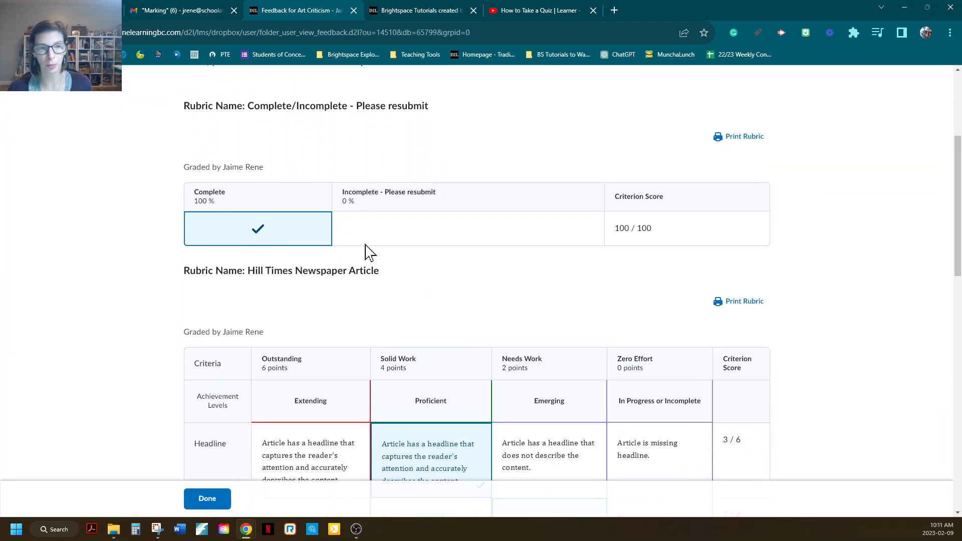
scroll(432, 282, "down", 1)
scroll(432, 282, "down", 3)
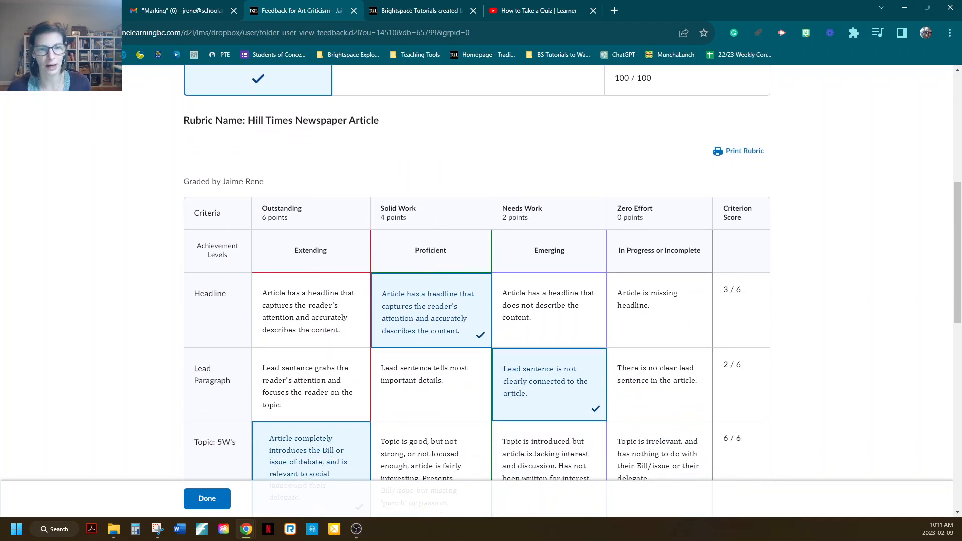
scroll(431, 336, "down", 1)
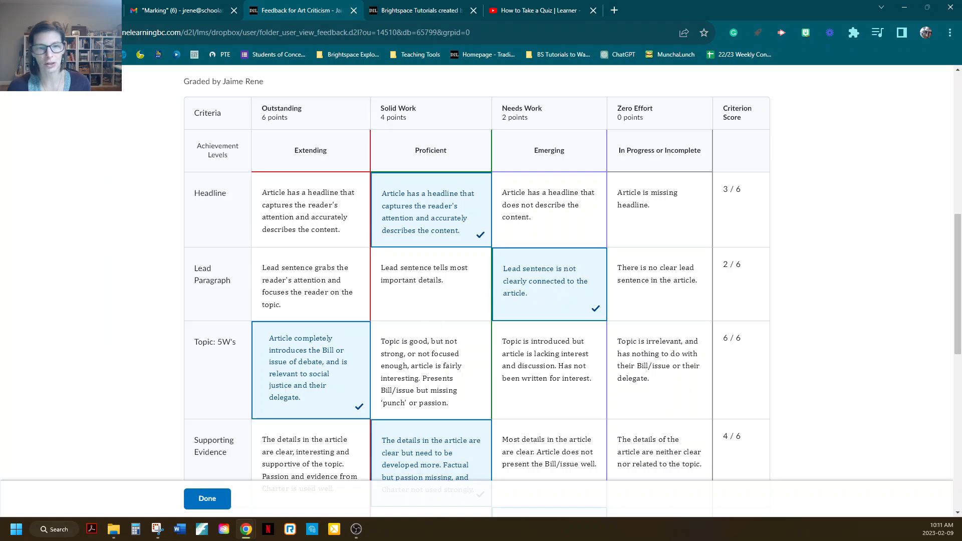
scroll(388, 408, "down", 1)
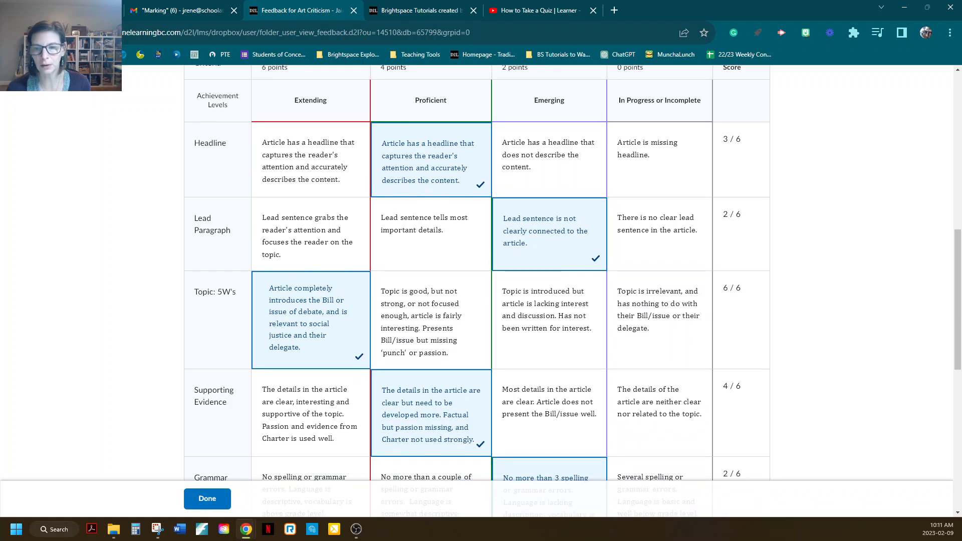
scroll(422, 449, "down", 6)
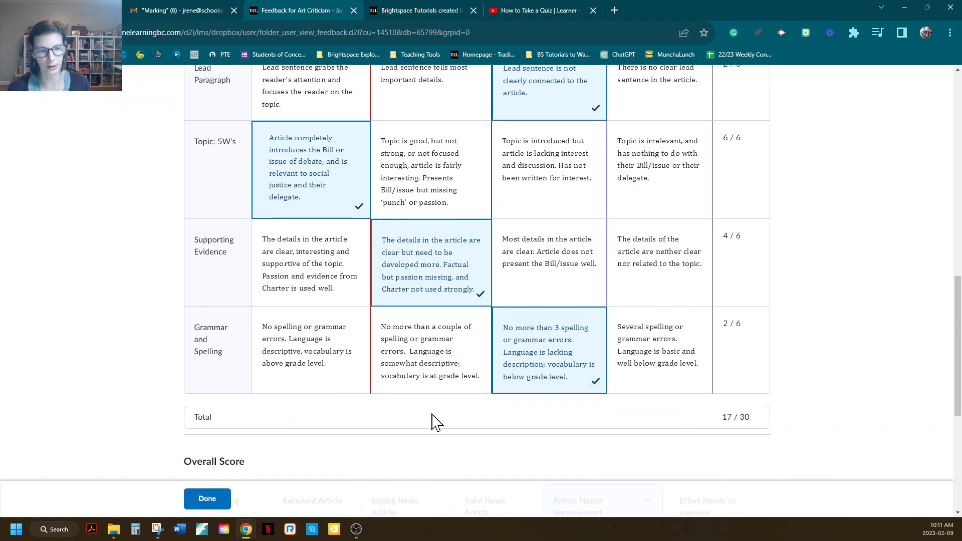
scroll(321, 443, "down", 3)
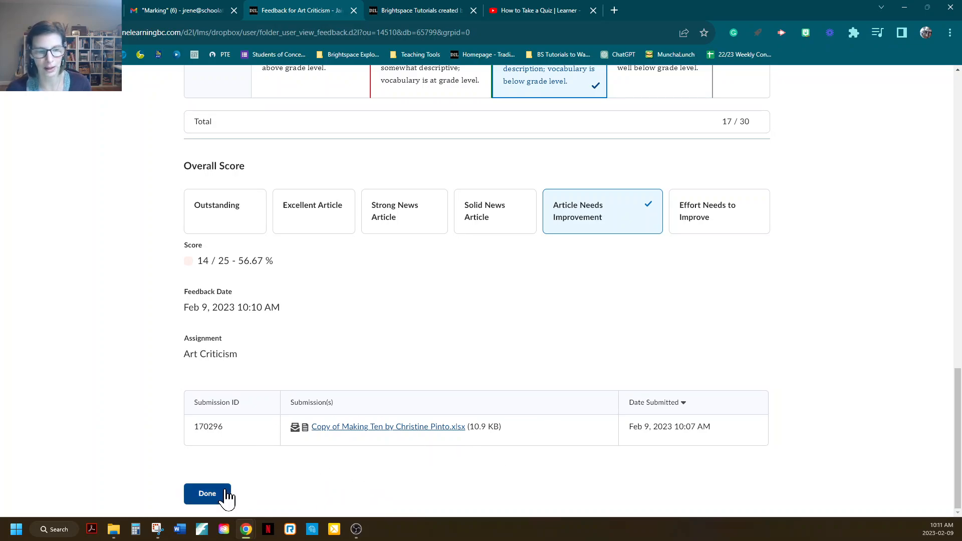
left_click(208, 494)
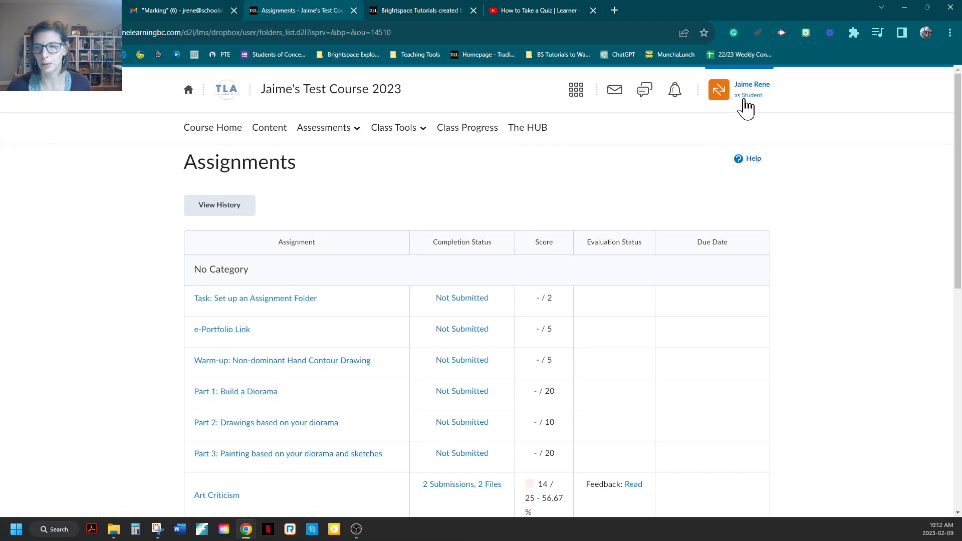
Step: Exit the student view and open the course's Assignments list as the teacher
left_click(746, 106)
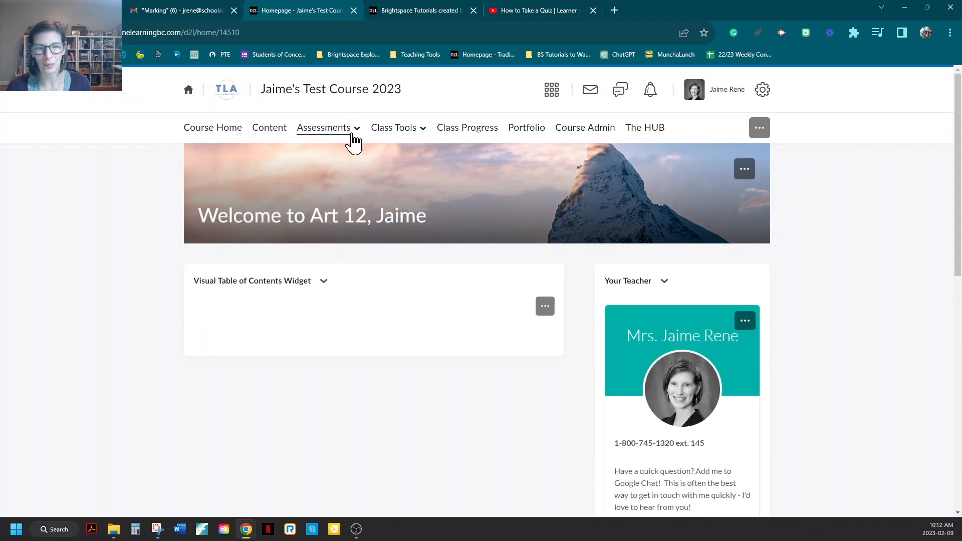
left_click(353, 134)
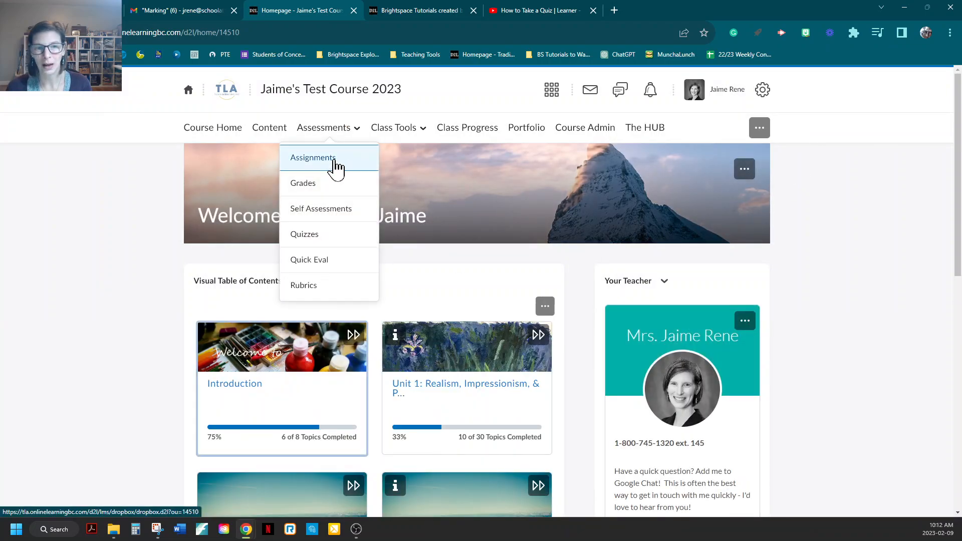
left_click(313, 159)
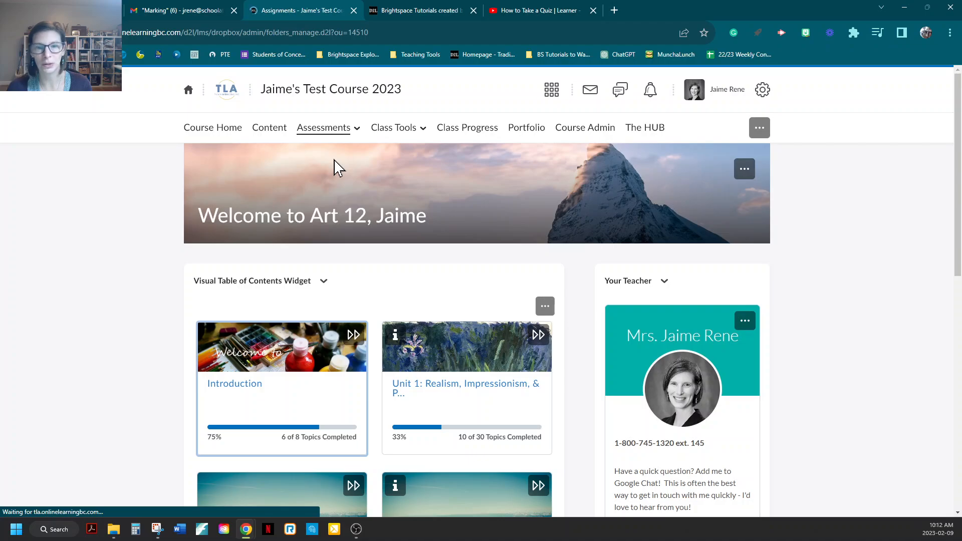
Step: Open the Art Criticism assignment's submissions and delete the student's submitted spreadsheet
scroll(441, 240, "down", 2)
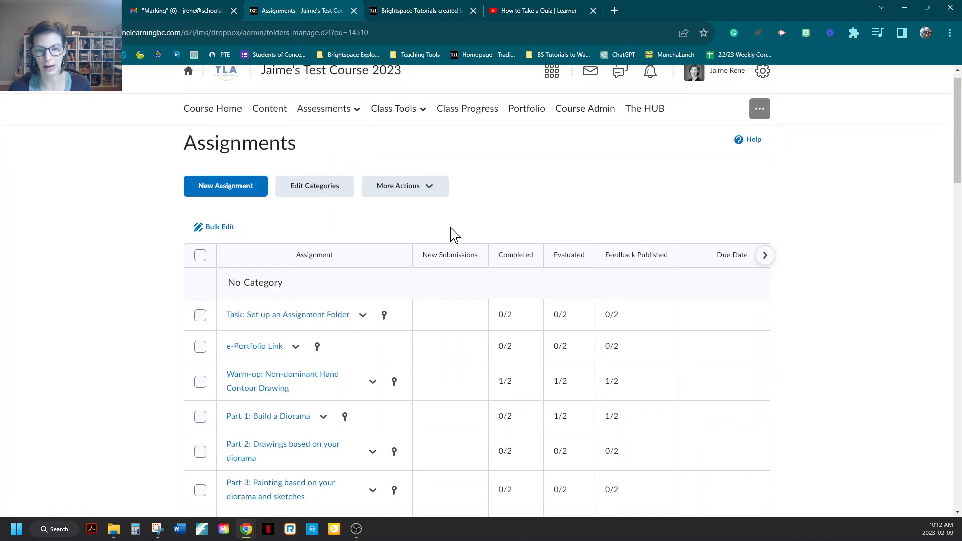
scroll(428, 265, "down", 2)
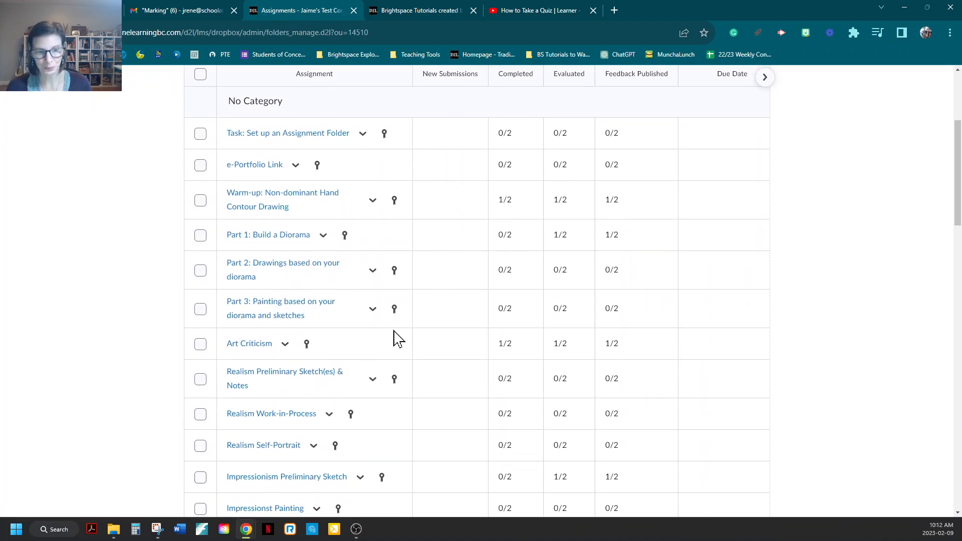
scroll(405, 335, "up", 3)
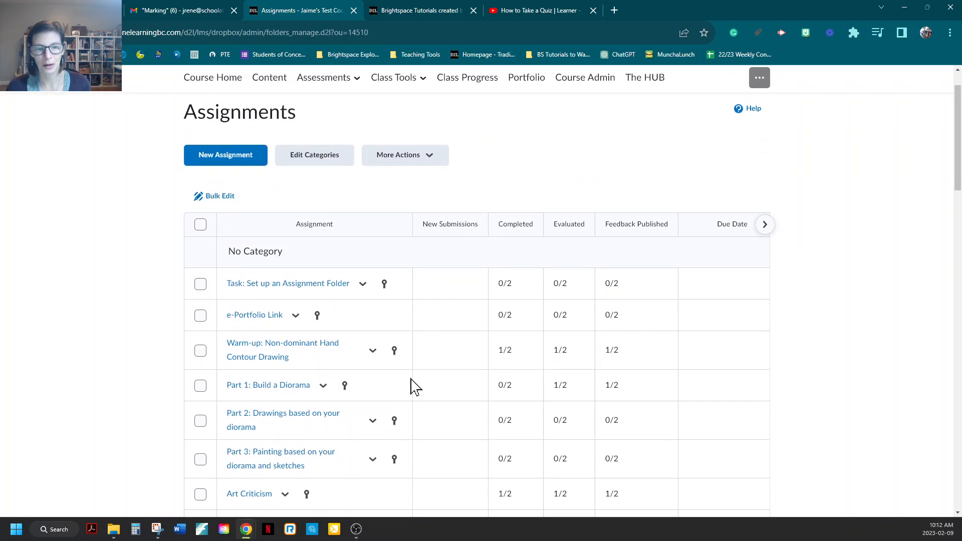
scroll(416, 387, "down", 3)
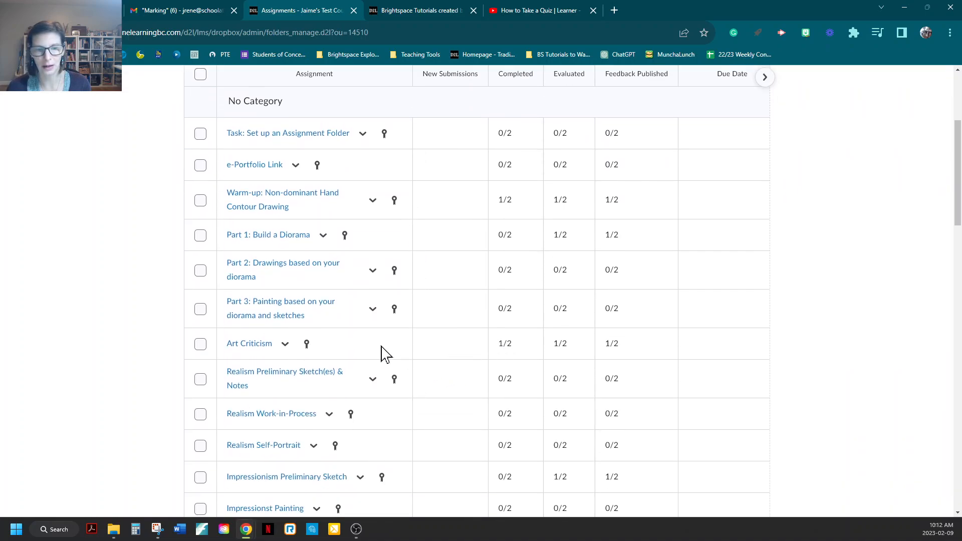
left_click(289, 347)
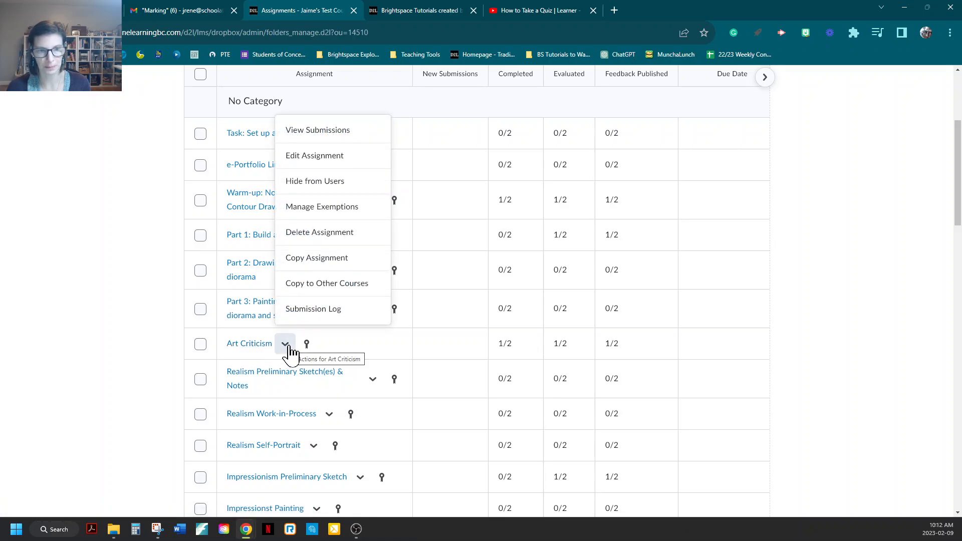
left_click(261, 347)
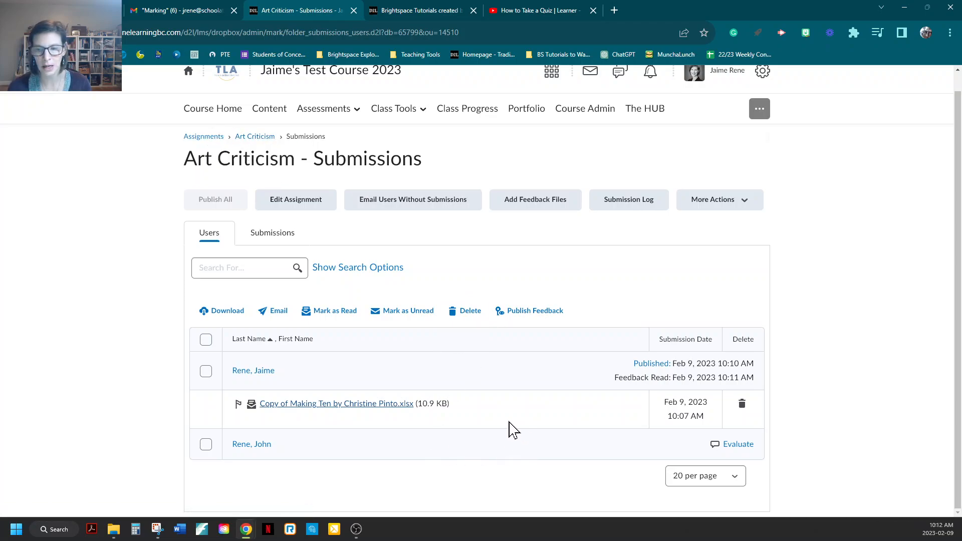
left_click(741, 408)
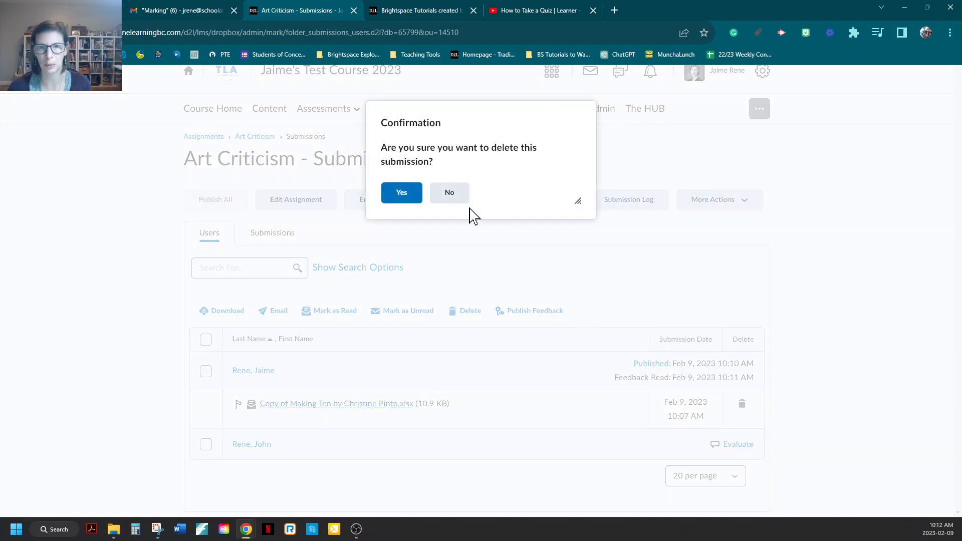
left_click(403, 197)
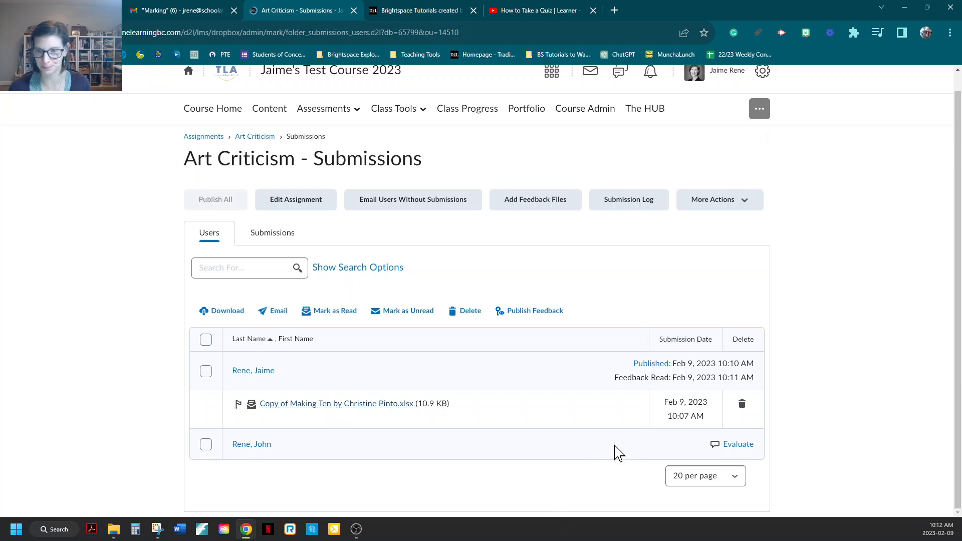